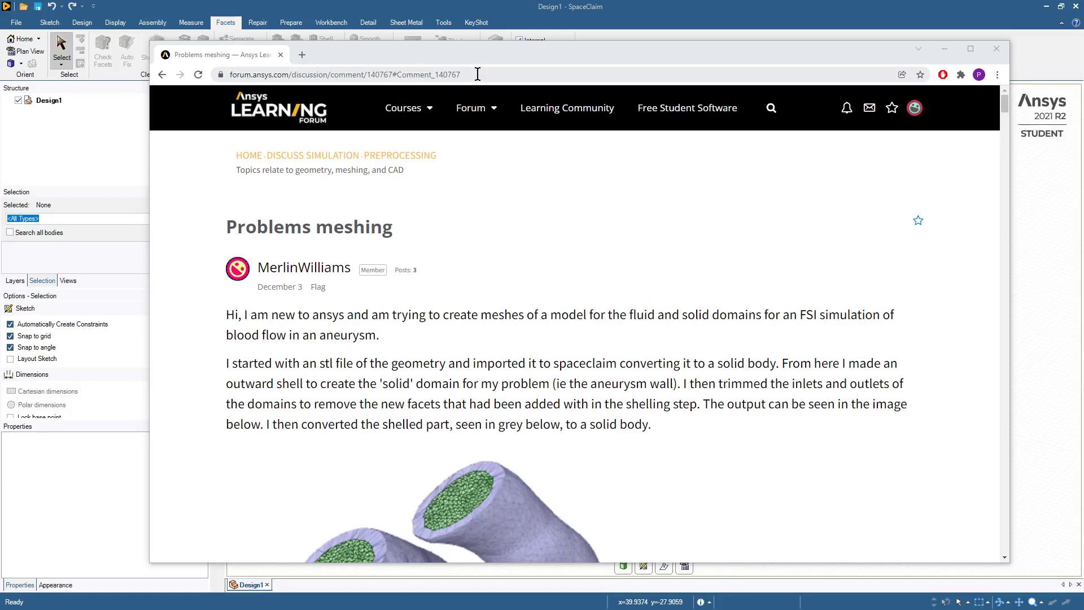
# Step: Examine the "Problems meshing" forum post and its aneurysm model image, and move the browser away to return to SpaceClaim
pyautogui.moveTo(477, 74); pyautogui.dragTo(205, 74)
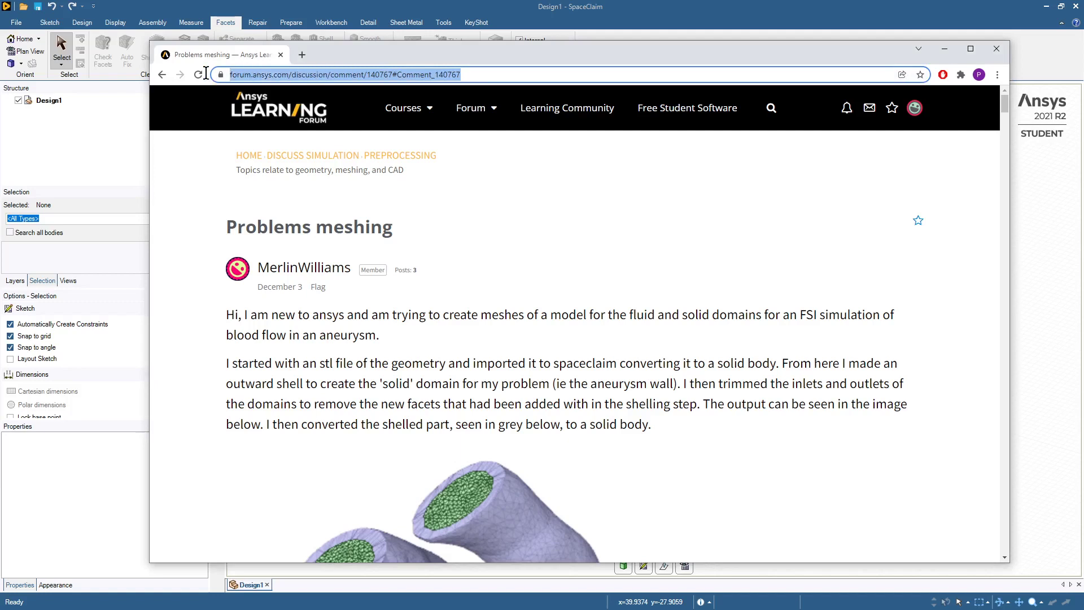
pyautogui.click(188, 166)
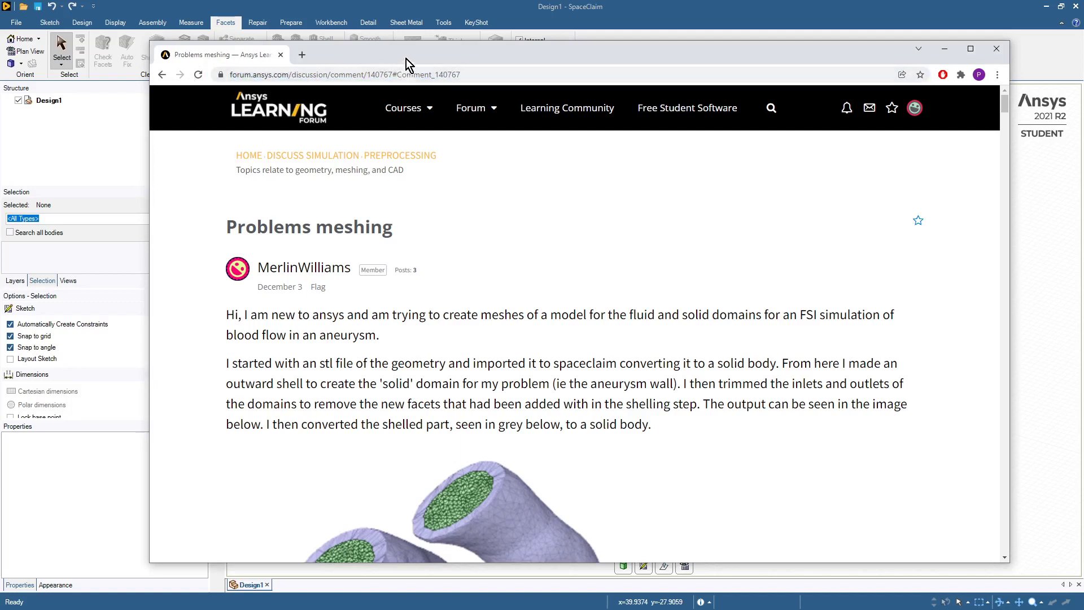
pyautogui.scroll(-6, 477, 279)
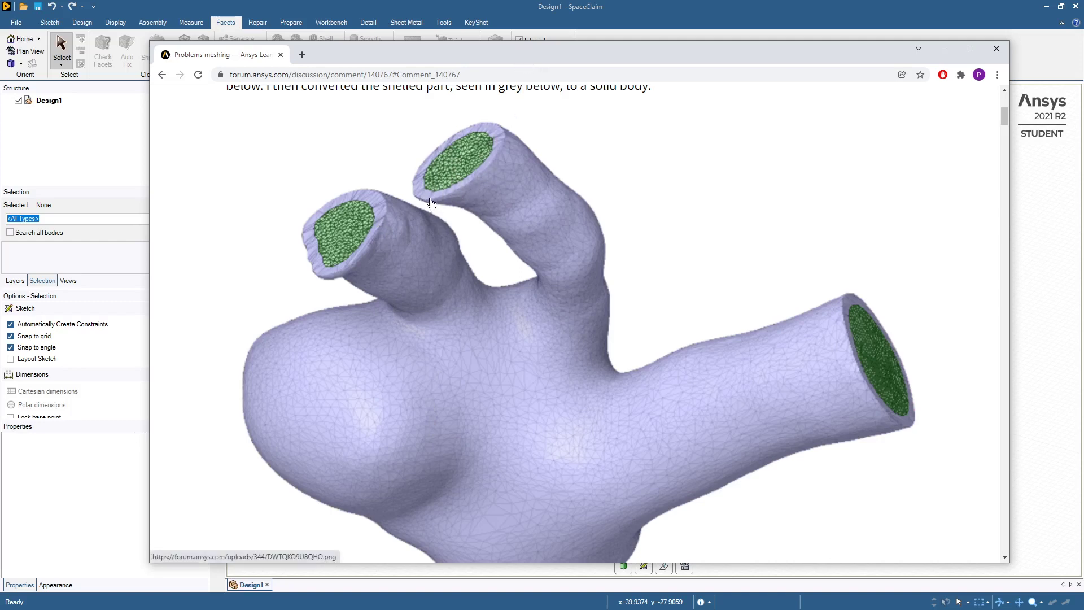
pyautogui.moveTo(483, 53); pyautogui.dragTo(1083, 71)
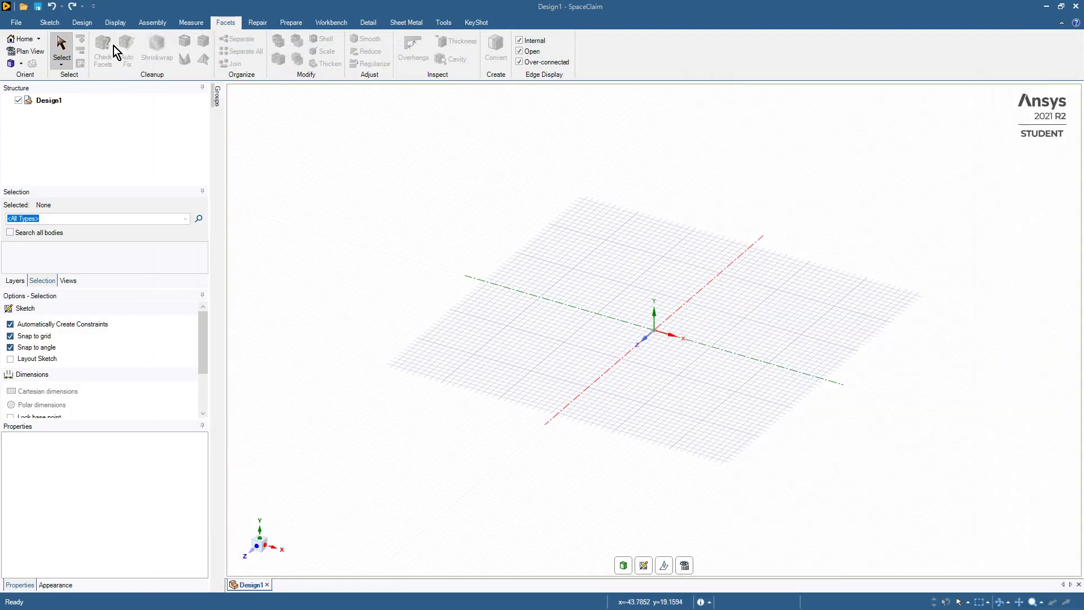
# Step: Open the STL file "Iteration 1 - refined and smoothed mesh.stl" with millimeters as the STL units
pyautogui.click(16, 25)
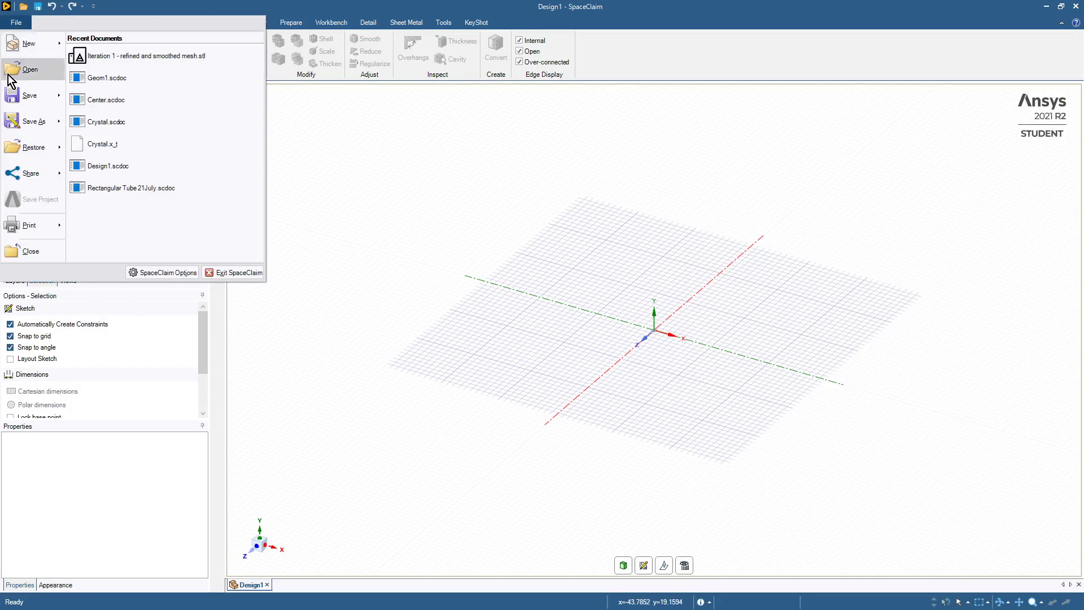
pyautogui.click(10, 75)
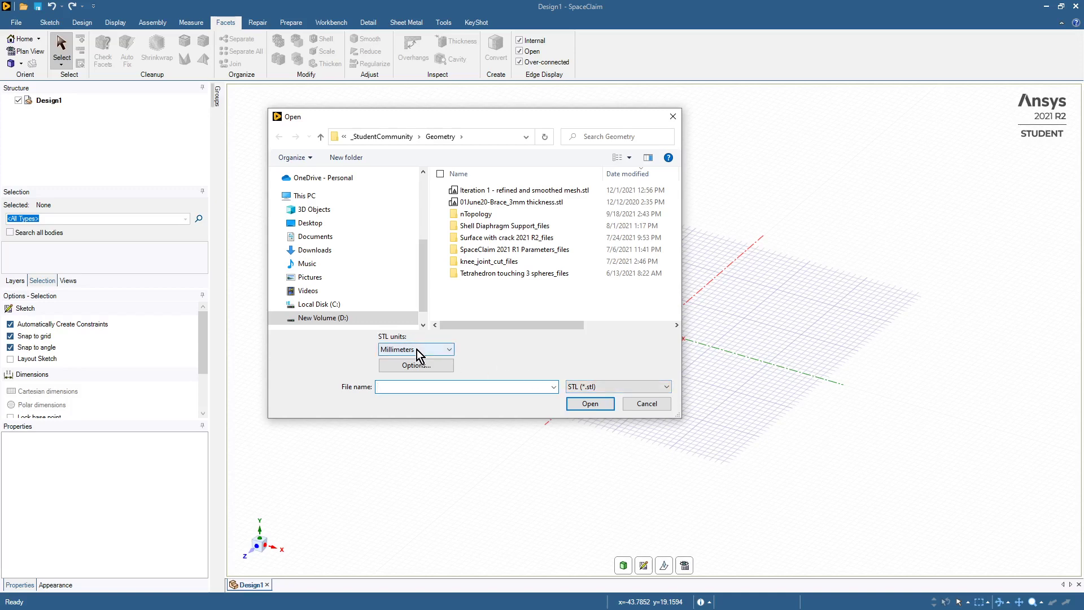
pyautogui.click(475, 192)
pyautogui.click(580, 406)
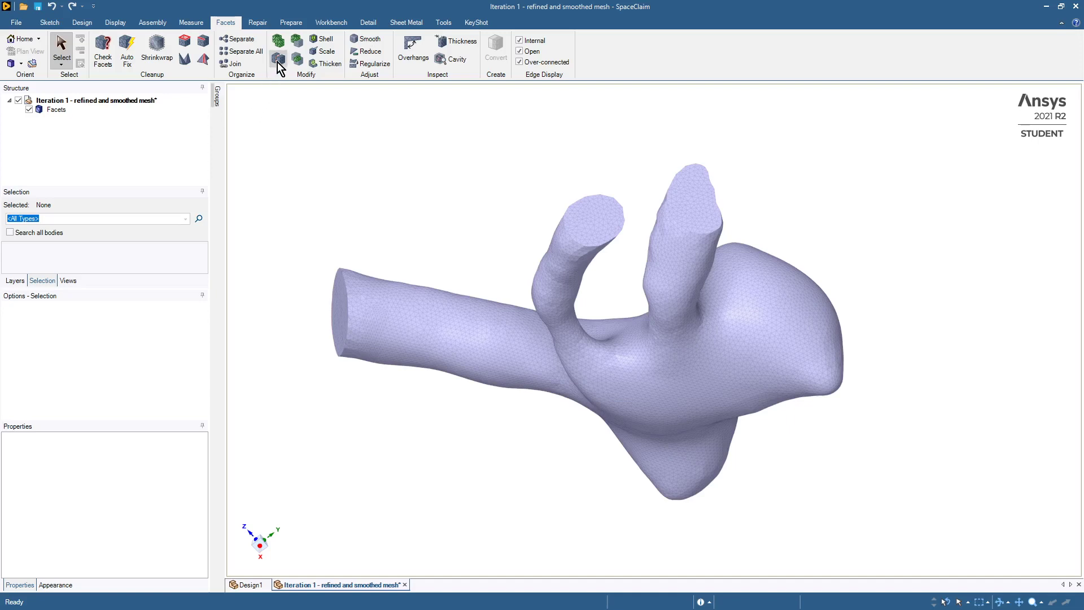
# Step: Separate all pieces of the faceted geometry and delete the second, unwanted Facets body
pyautogui.click(239, 51)
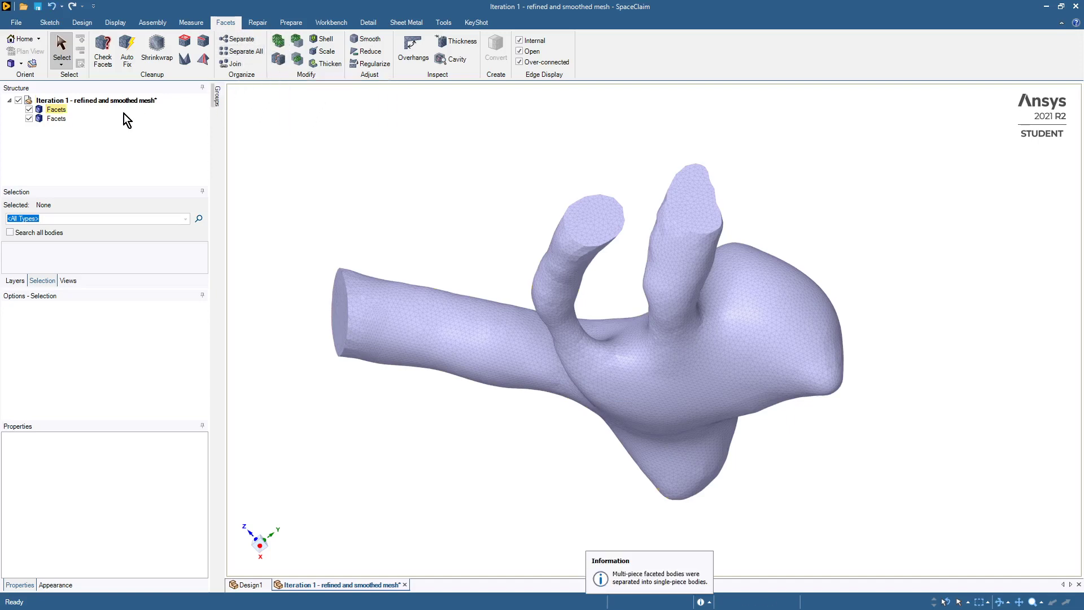
pyautogui.click(53, 120)
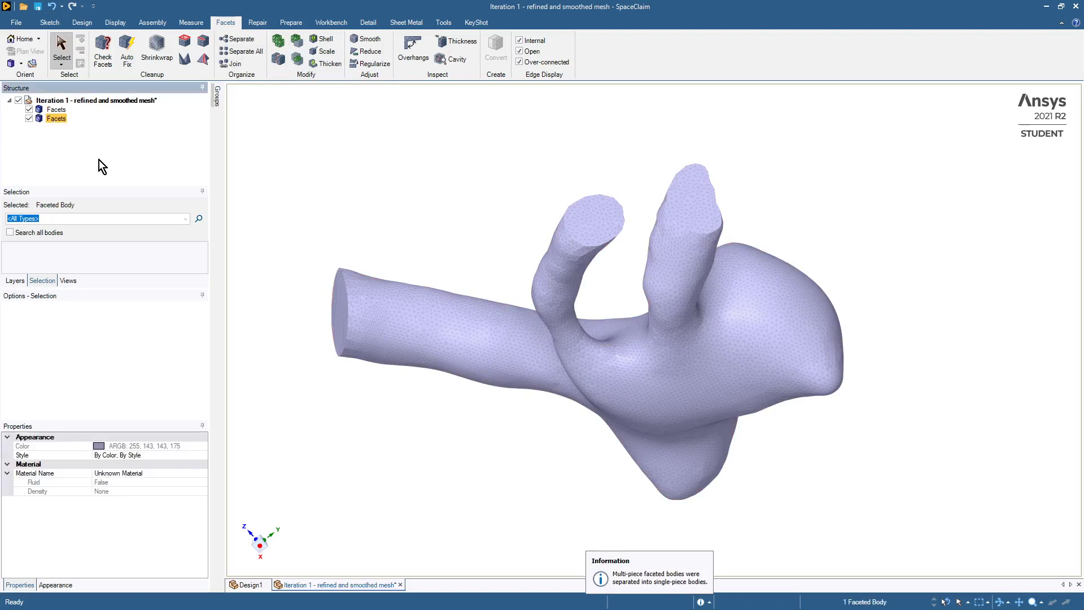
pyautogui.press('Delete')
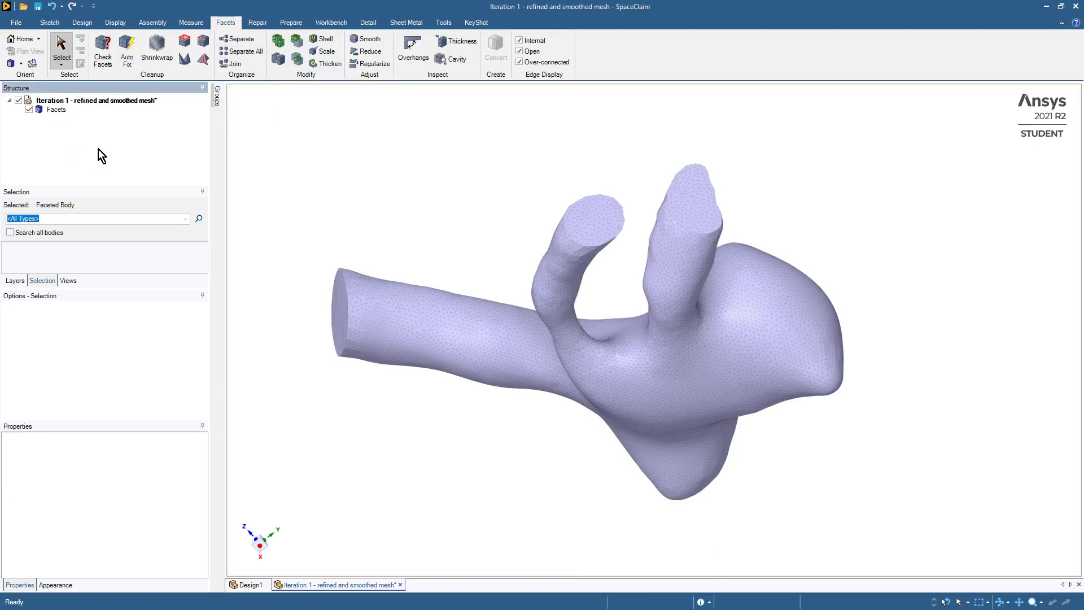
# Step: Run Check Facets on the remaining aneurysm body to look for geometry problems
pyautogui.click(102, 51)
pyautogui.click(360, 306)
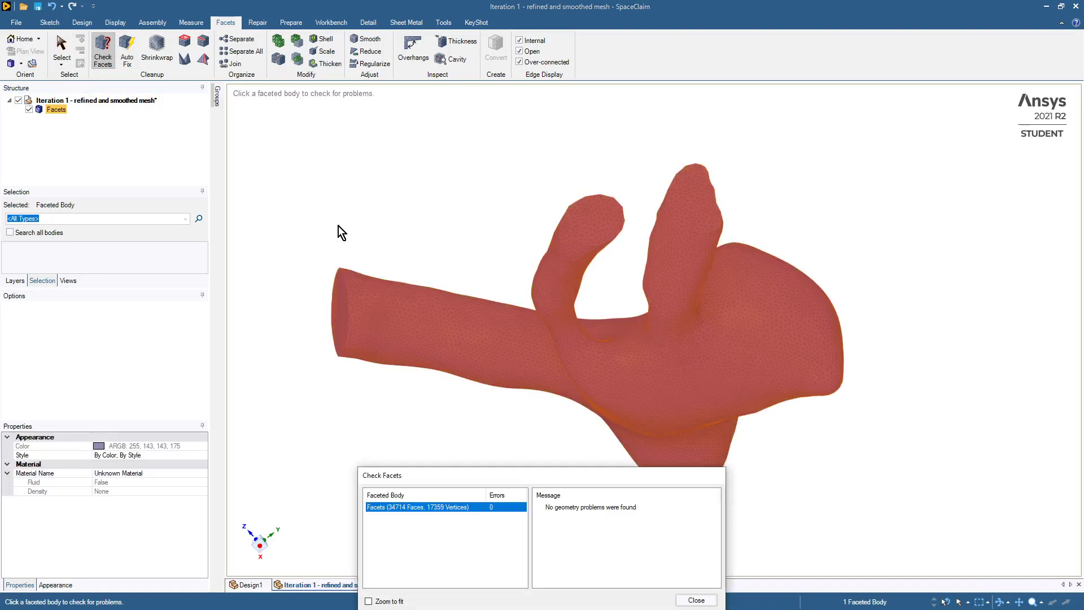
pyautogui.click(696, 599)
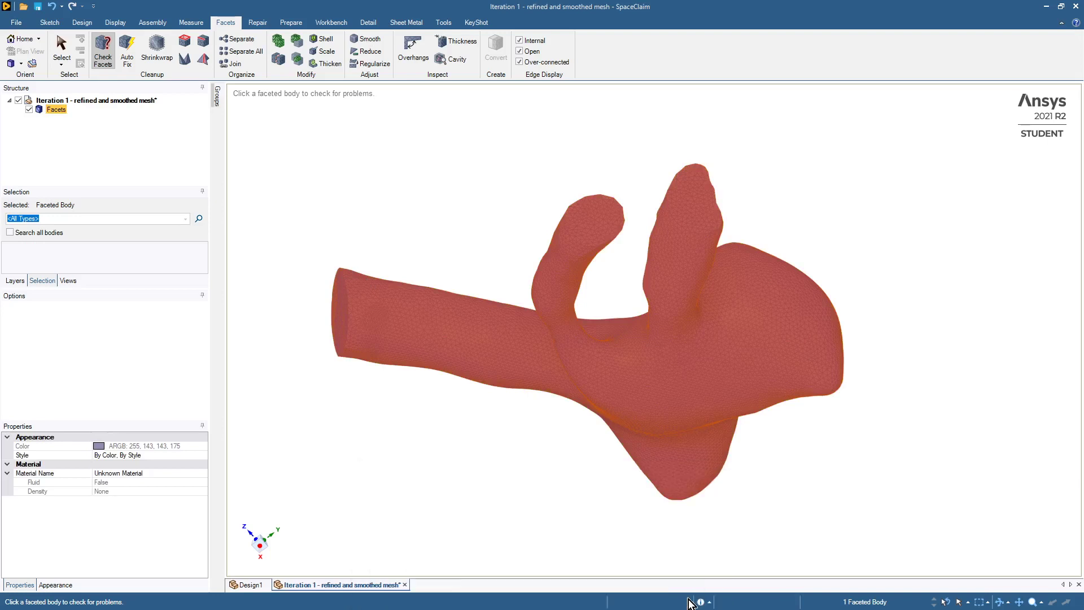
pyautogui.click(514, 490)
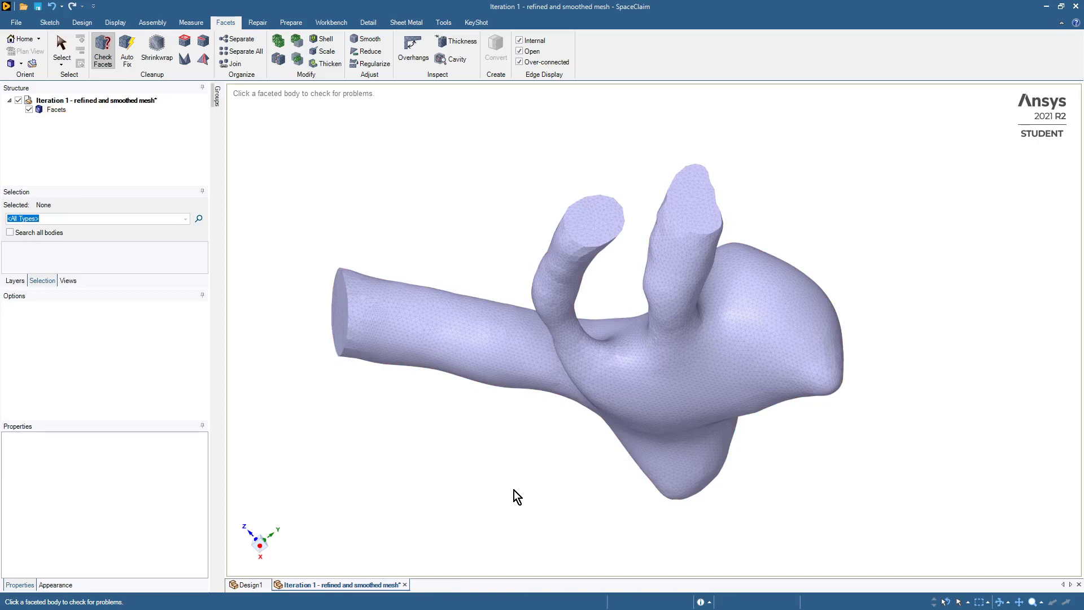
# Step: Create planes on the flat ends of the thinner branch and the long main vessel, and hide both planes
pyautogui.moveTo(511, 490); pyautogui.dragTo(452, 467, button='middle')
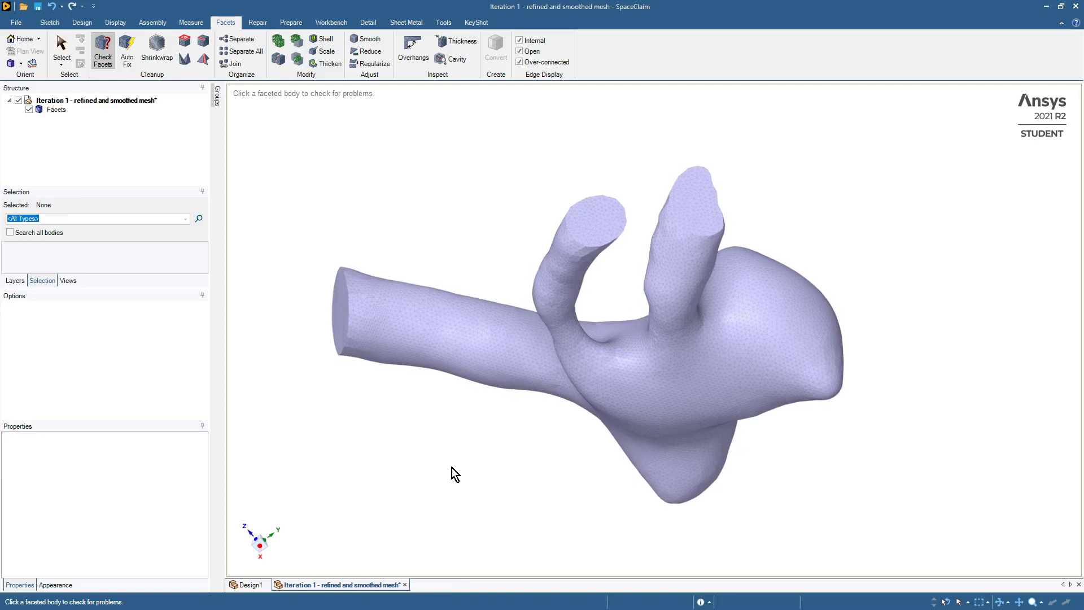
pyautogui.click(82, 22)
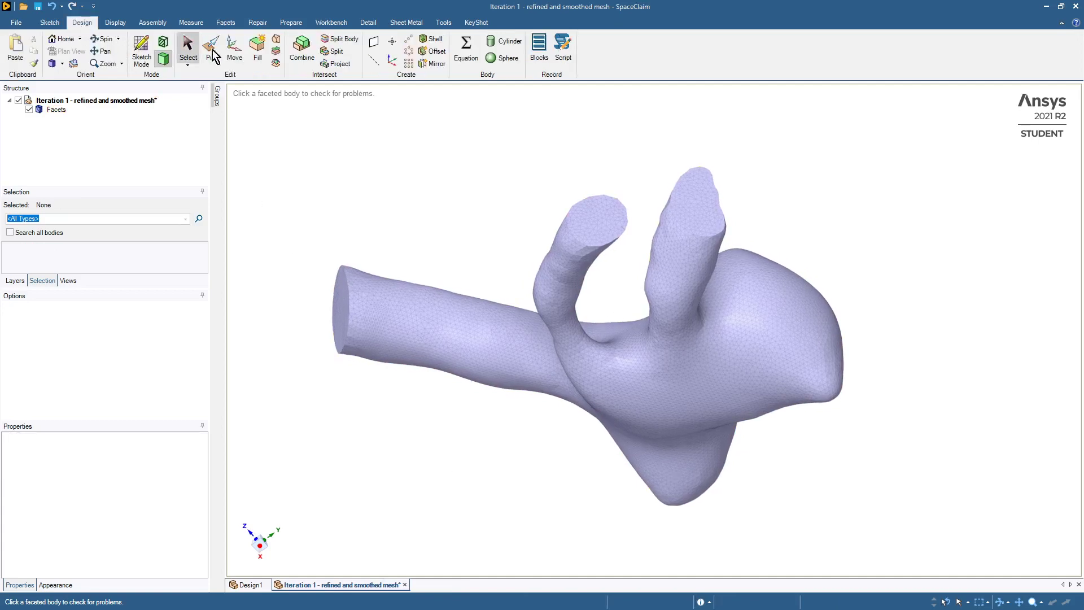
pyautogui.click(373, 45)
pyautogui.scroll(3, 337, 179)
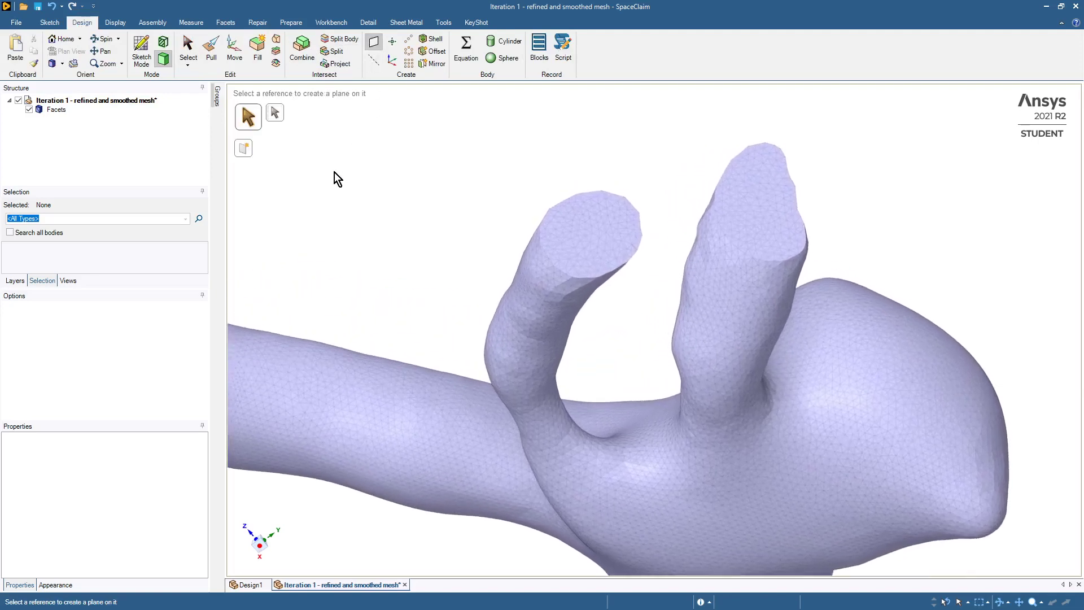
pyautogui.scroll(5, 334, 172)
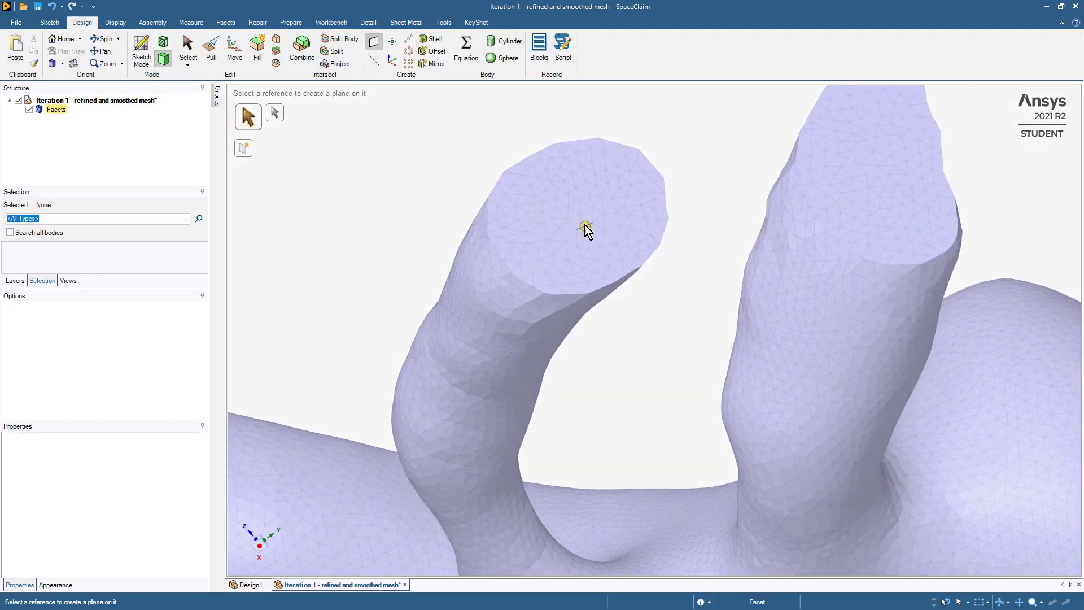
pyautogui.click(583, 224)
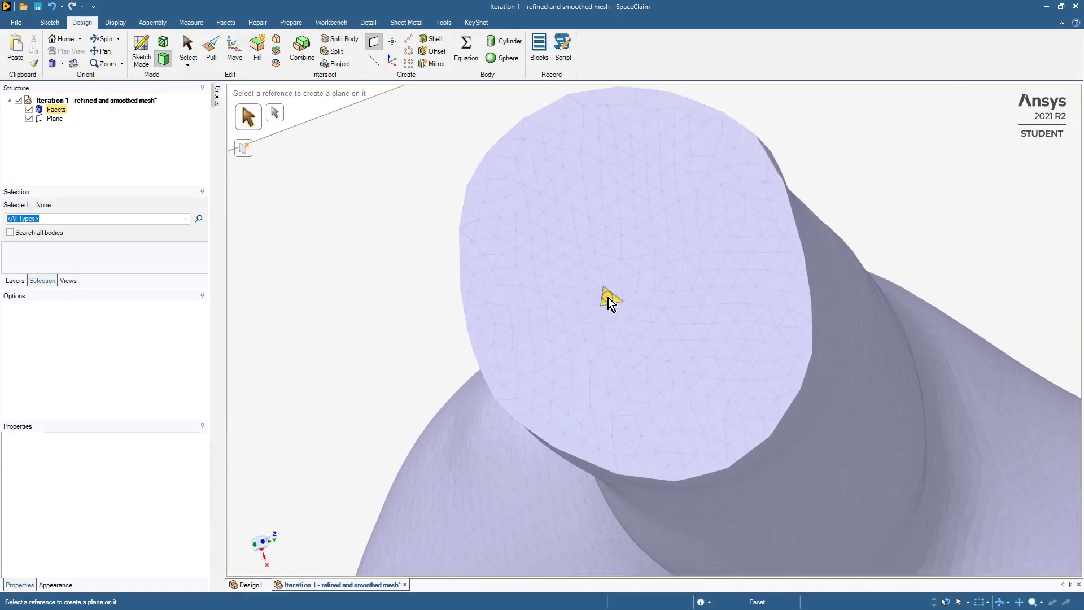
pyautogui.click(608, 297)
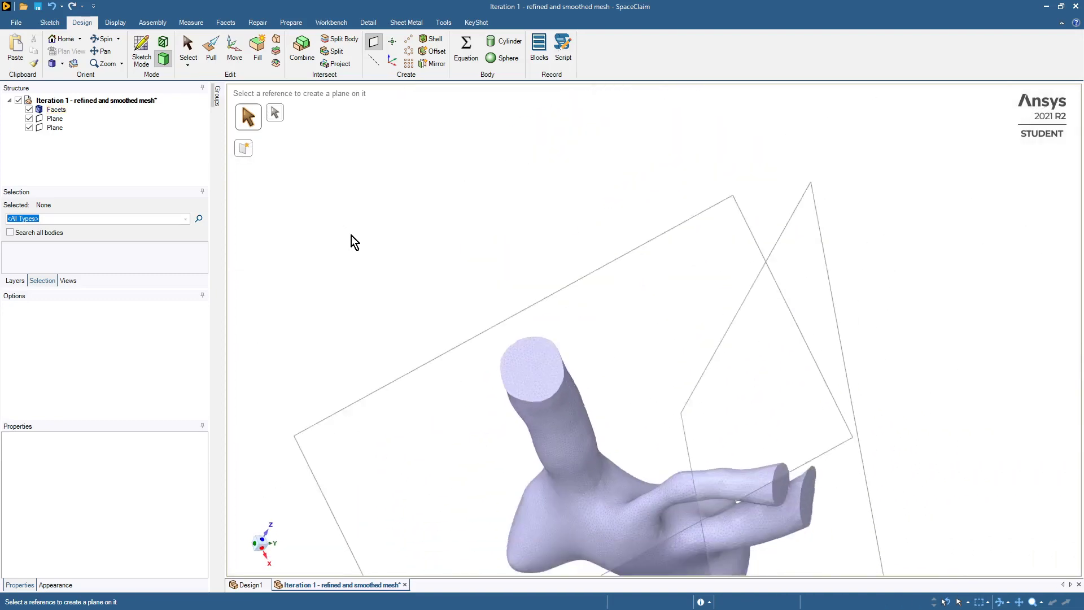
pyautogui.click(29, 119)
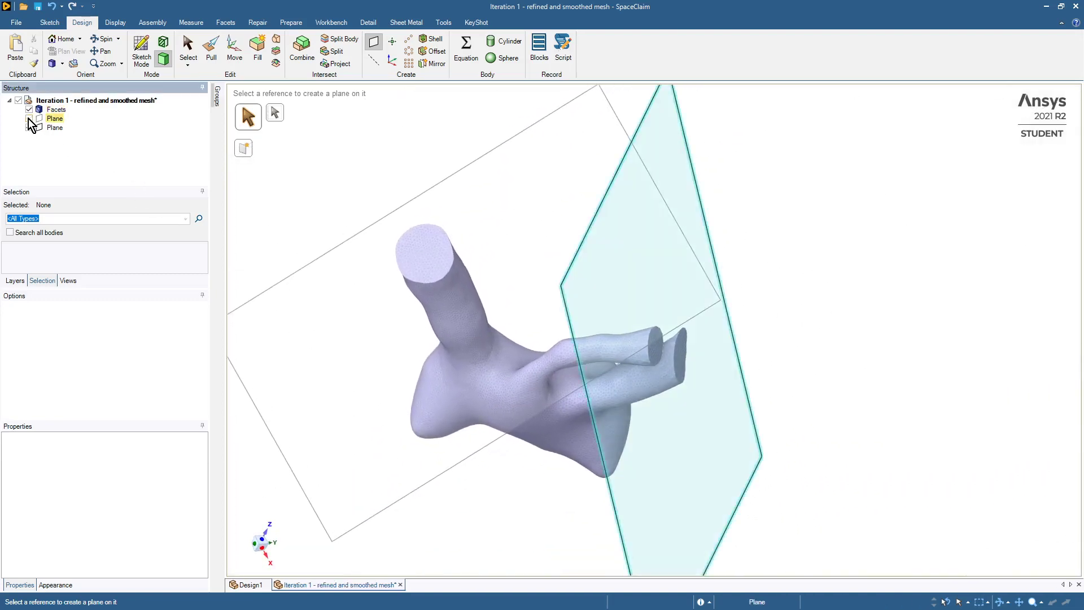
pyautogui.click(29, 127)
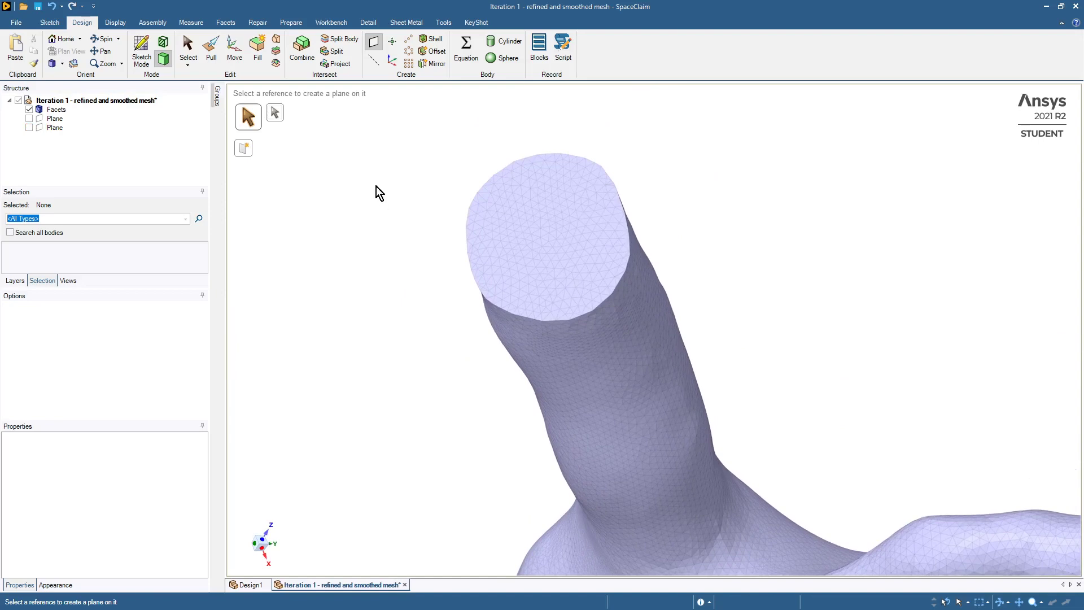
# Step: Delete all facets of the flat end cap on the long main vessel
pyautogui.click(235, 25)
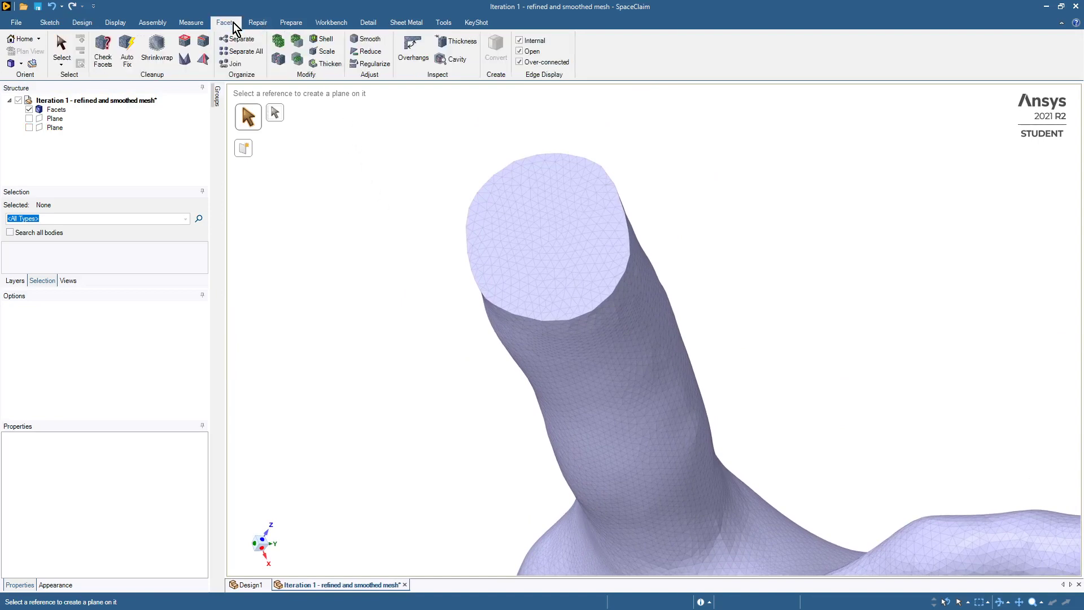
pyautogui.click(61, 50)
pyautogui.moveTo(474, 203)
pyautogui.mouseDown(button='middle')
pyautogui.moveTo(508, 261)
pyautogui.moveTo(507, 355)
pyautogui.mouseUp(button='middle')
pyautogui.scroll(2, 509, 369)
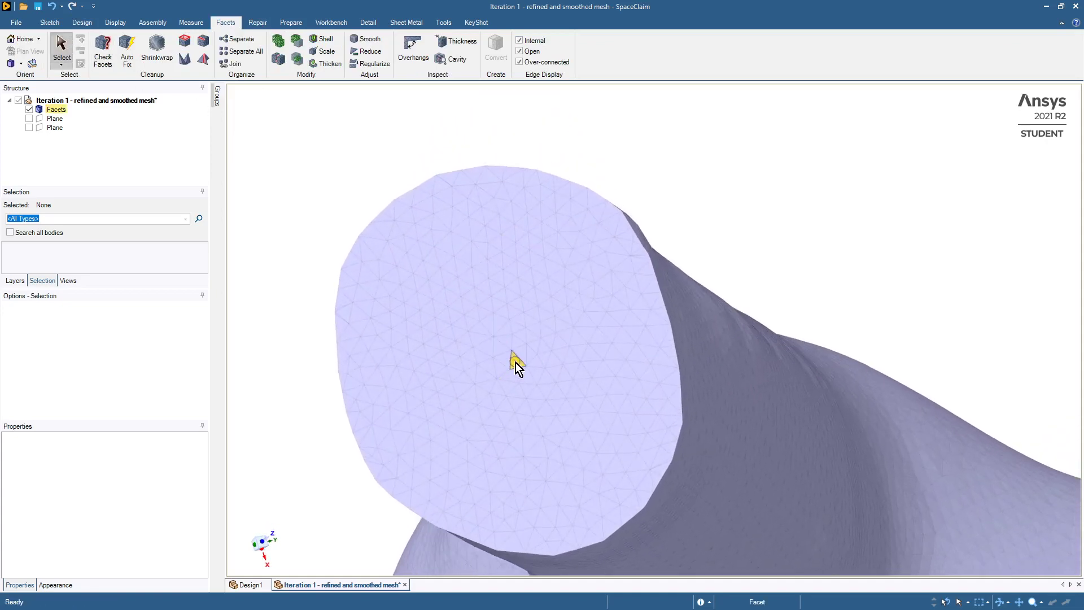
pyautogui.doubleClick(515, 363)
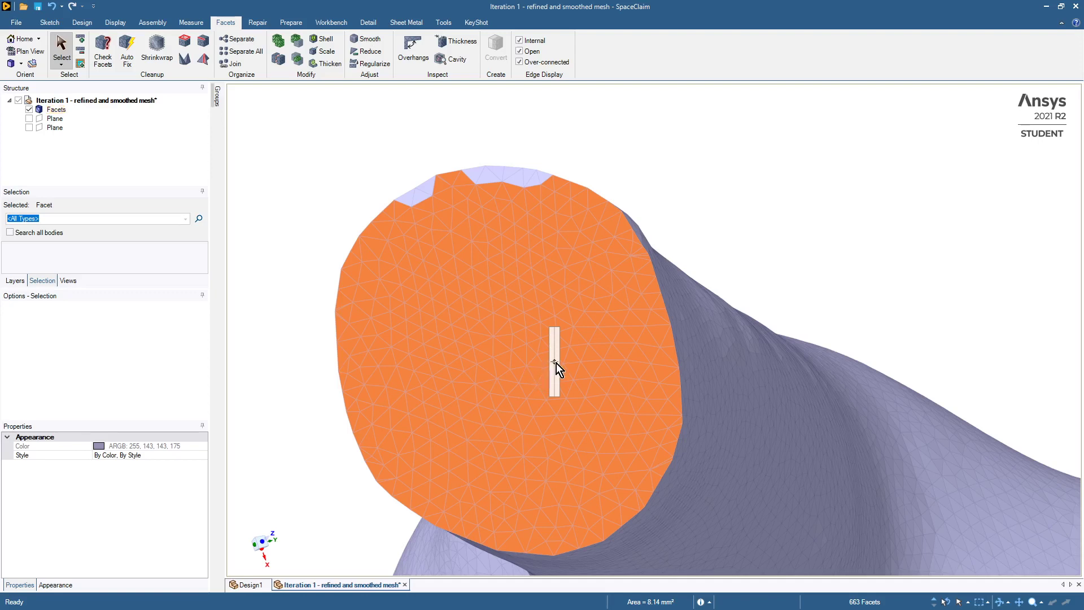
pyautogui.moveTo(557, 361); pyautogui.dragTo(556, 350)
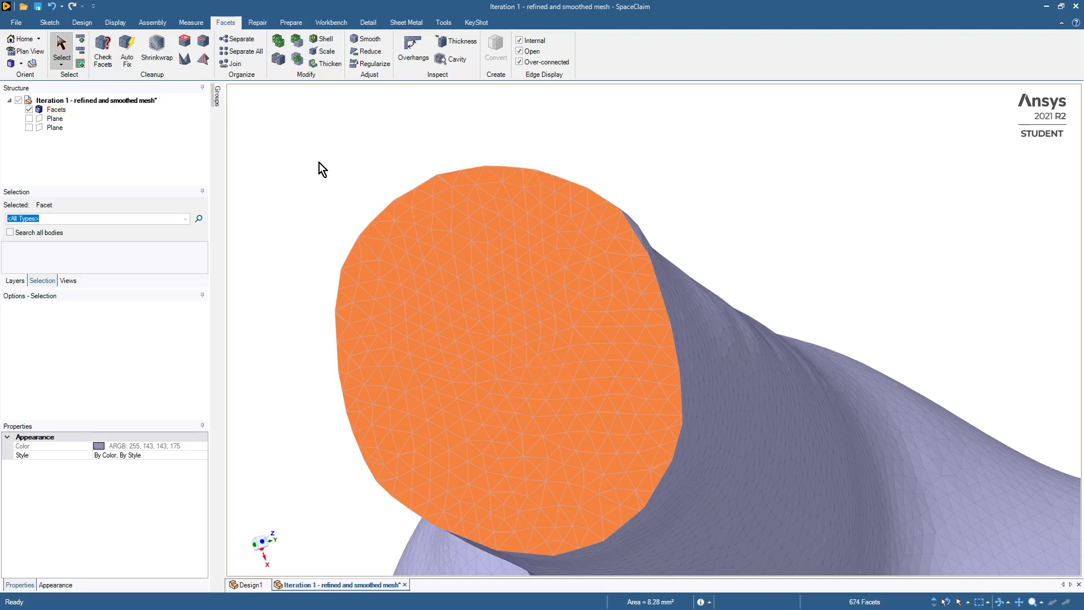
pyautogui.press('Delete')
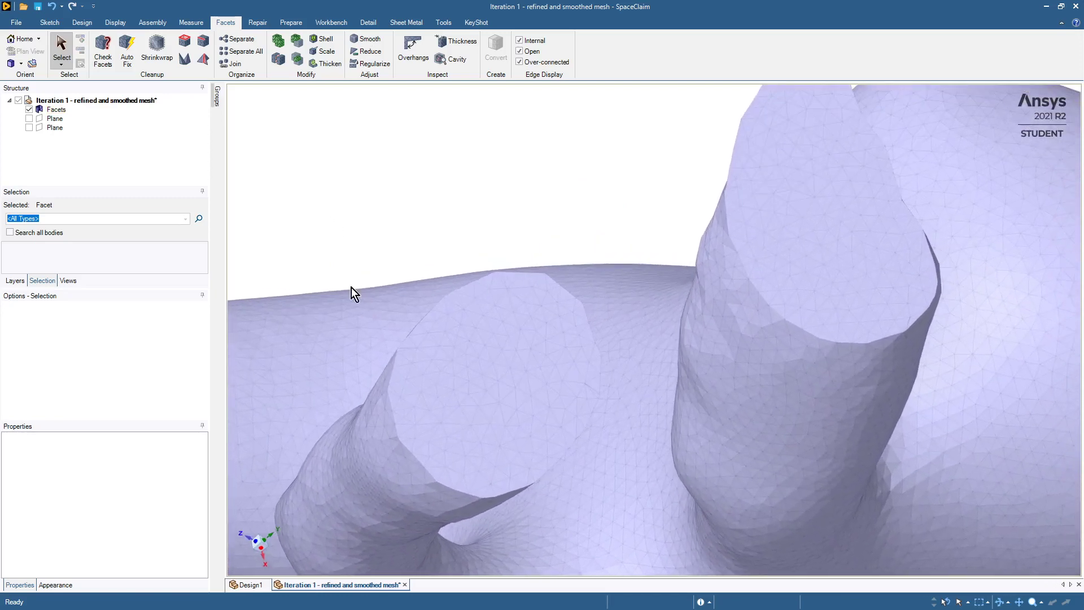
# Step: Delete the end cap facets on both smaller branch vessels so that they are open
pyautogui.click(503, 391)
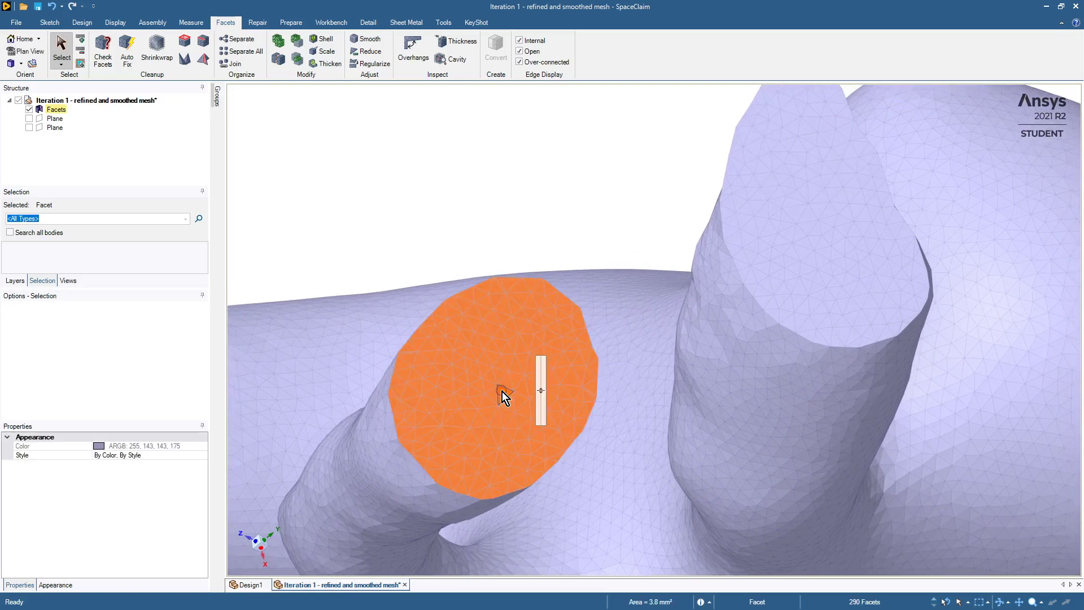
pyautogui.press('Delete')
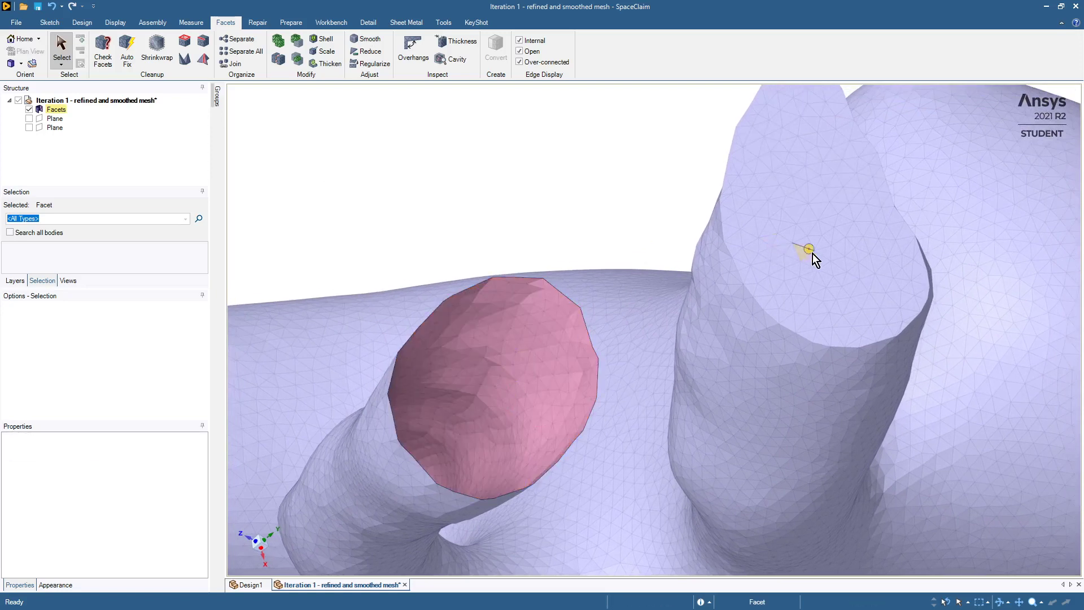
pyautogui.click(822, 263)
pyautogui.click(822, 263)
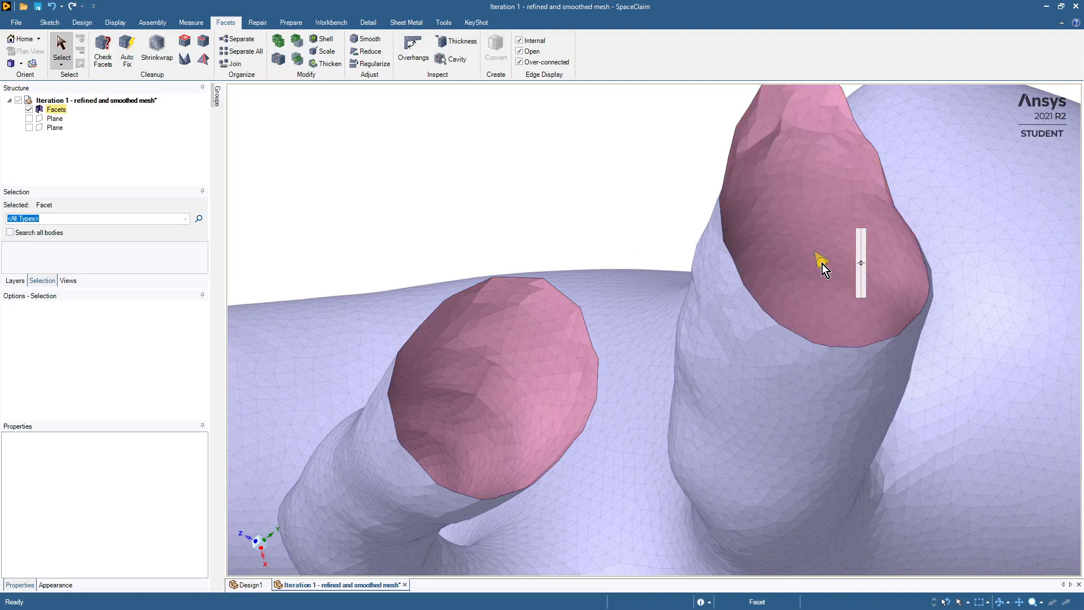
pyautogui.scroll(-2, 497, 193)
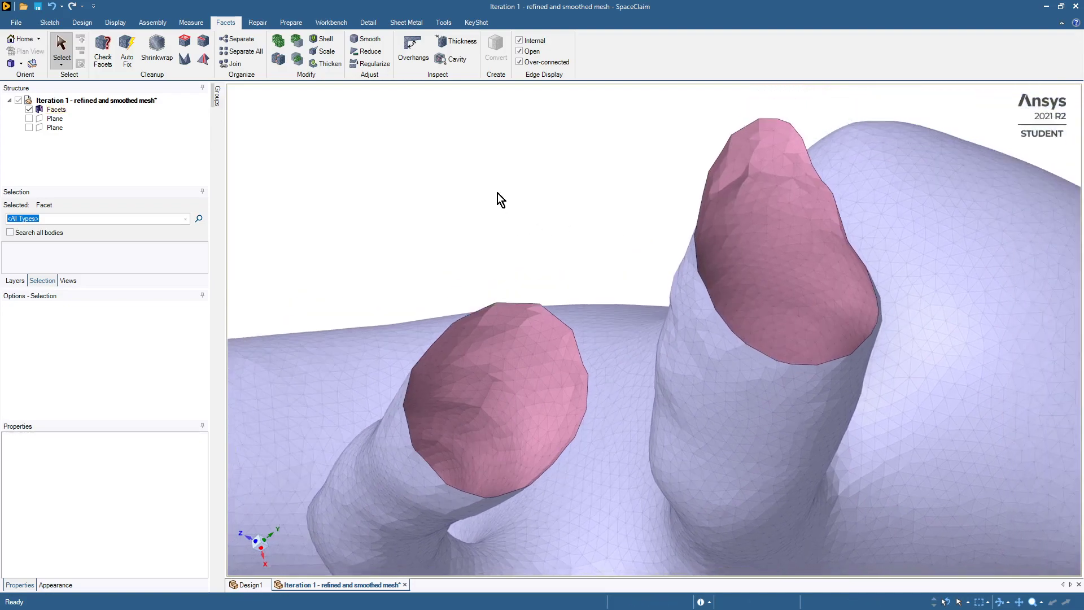
pyautogui.press('z')
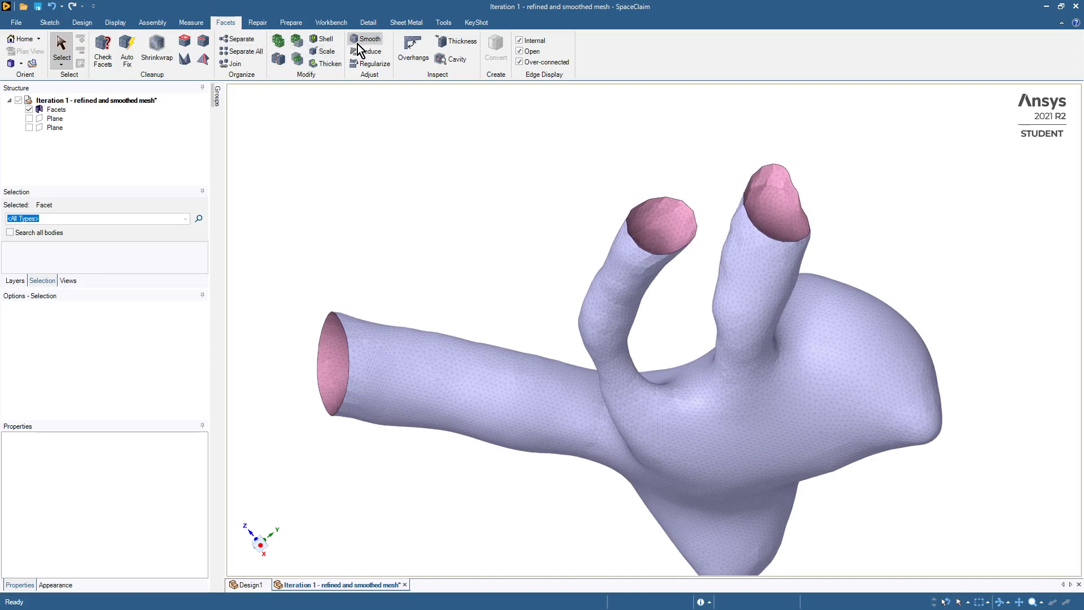
# Step: Thicken the open faceted vessel body to the outside with a thickness of 0.37 mm
pyautogui.click(332, 64)
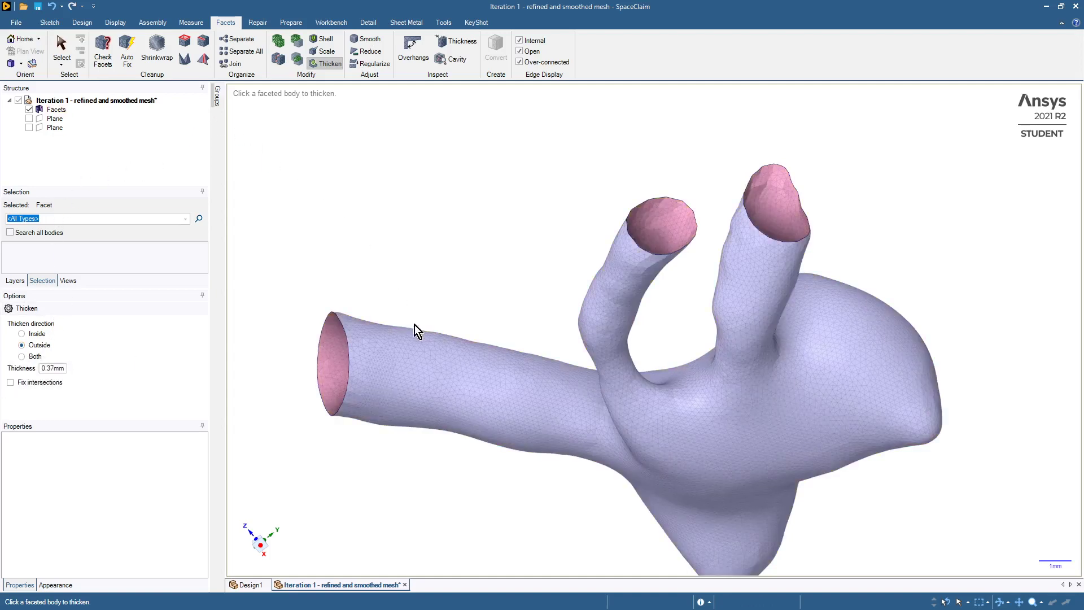
pyautogui.click(441, 385)
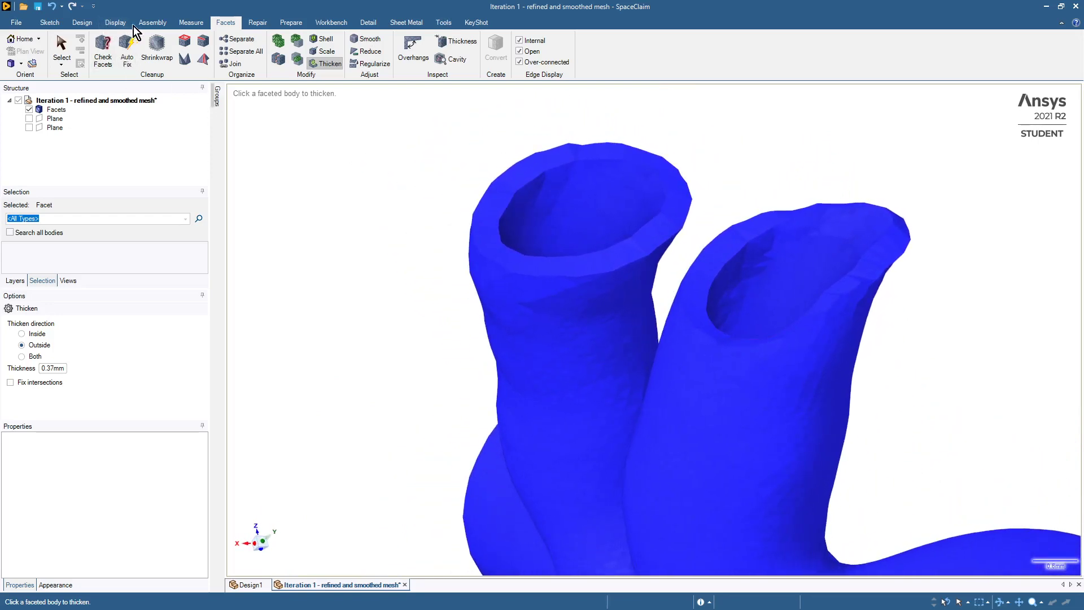
# Step: Shrinkwrap the thickened faceted vessel body with a gap size of 0.2 mm
pyautogui.click(155, 49)
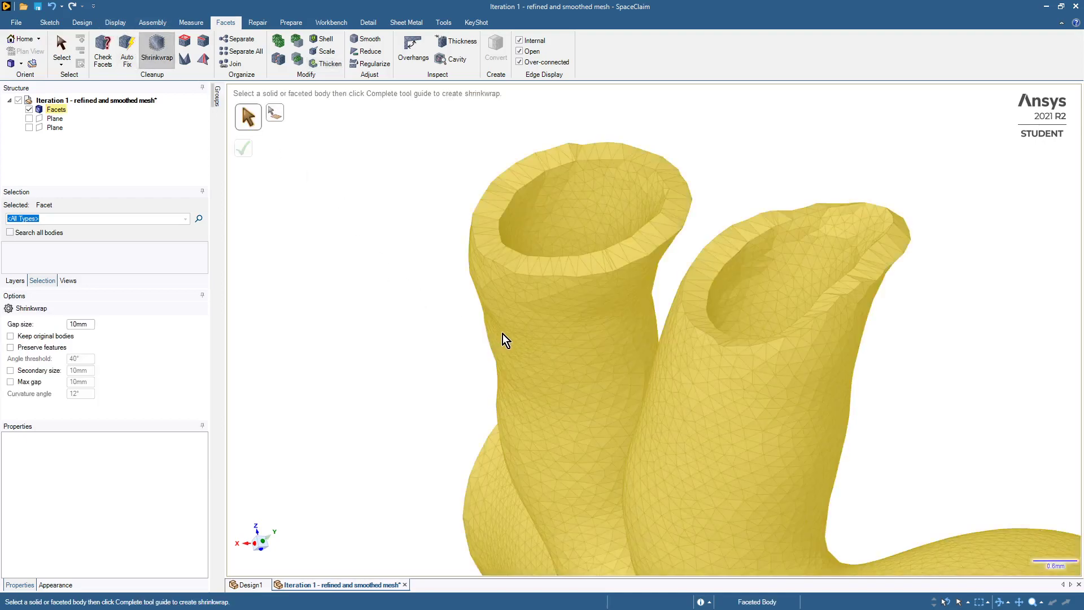
pyautogui.click(87, 324)
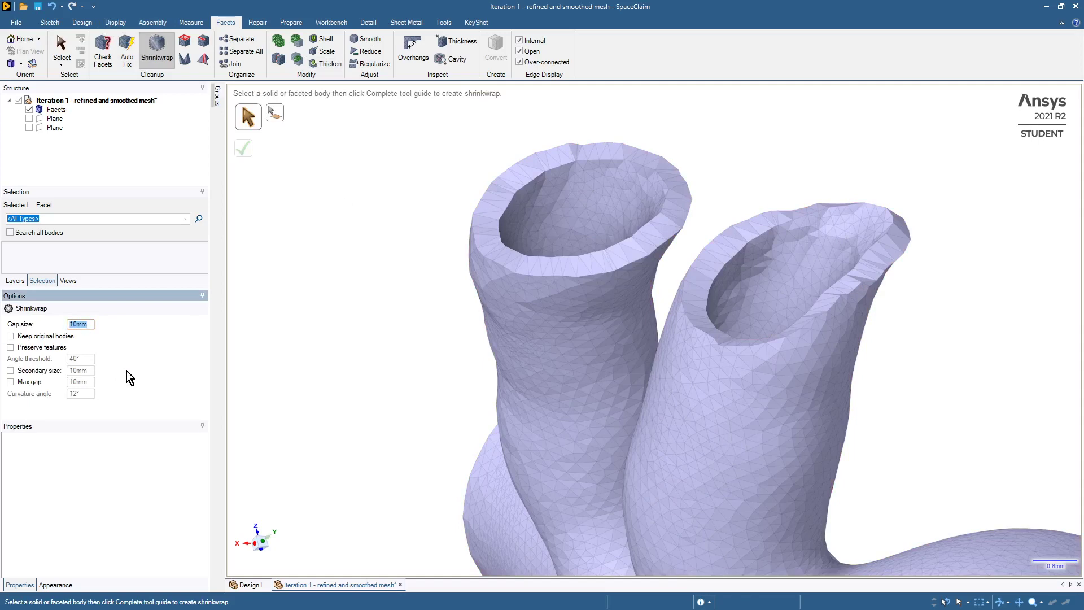
pyautogui.write('.2')
pyautogui.click(358, 341)
pyautogui.click(502, 331)
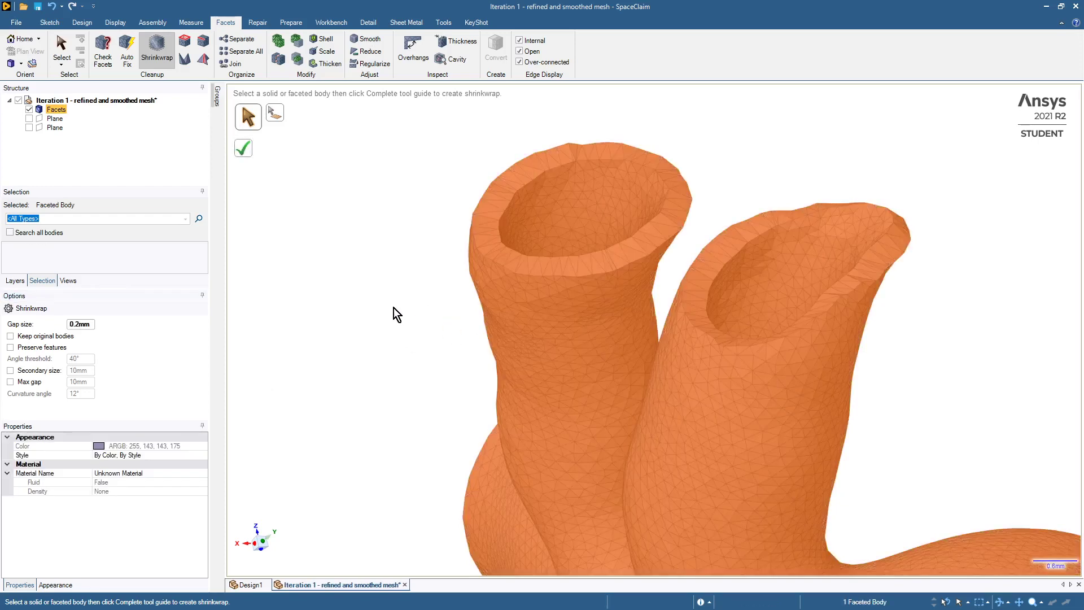
pyautogui.click(238, 152)
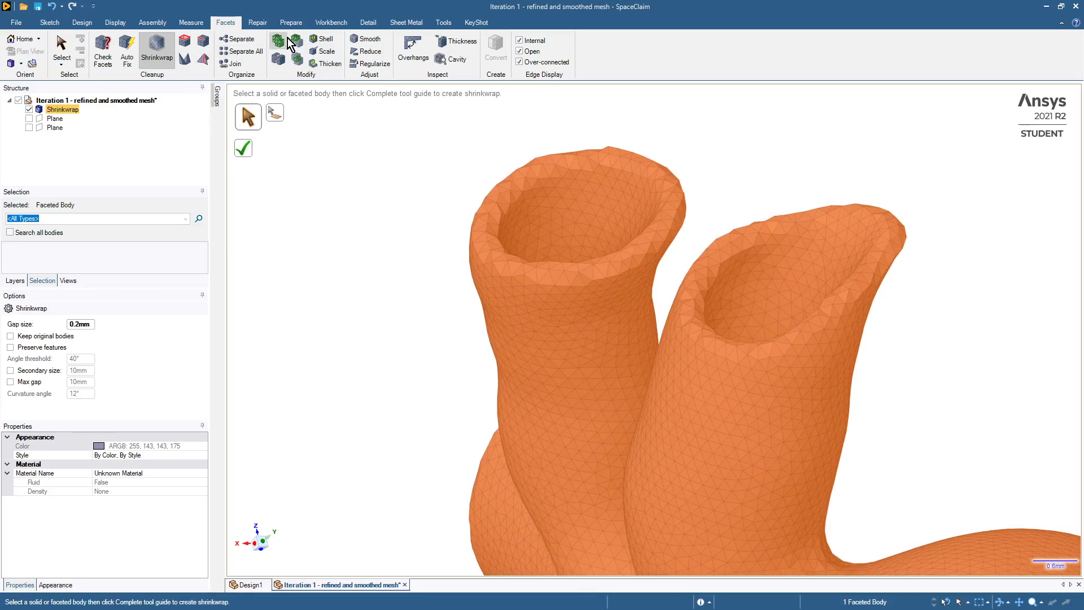
# Step: Convert the shrinkwrapped faceted body into a smooth solid body with Auto Skin
pyautogui.click(443, 23)
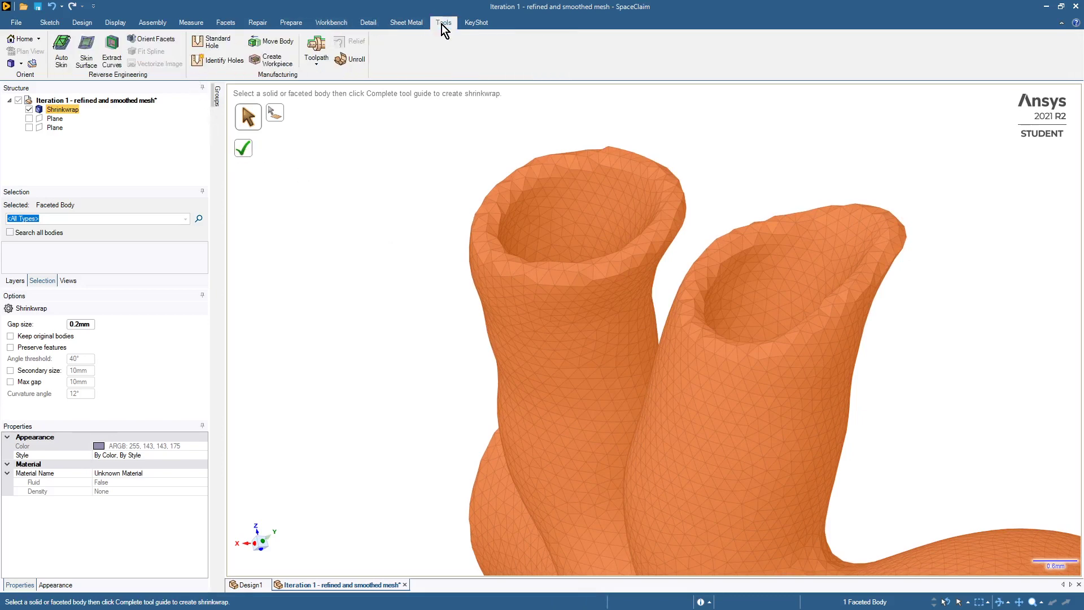
pyautogui.click(57, 49)
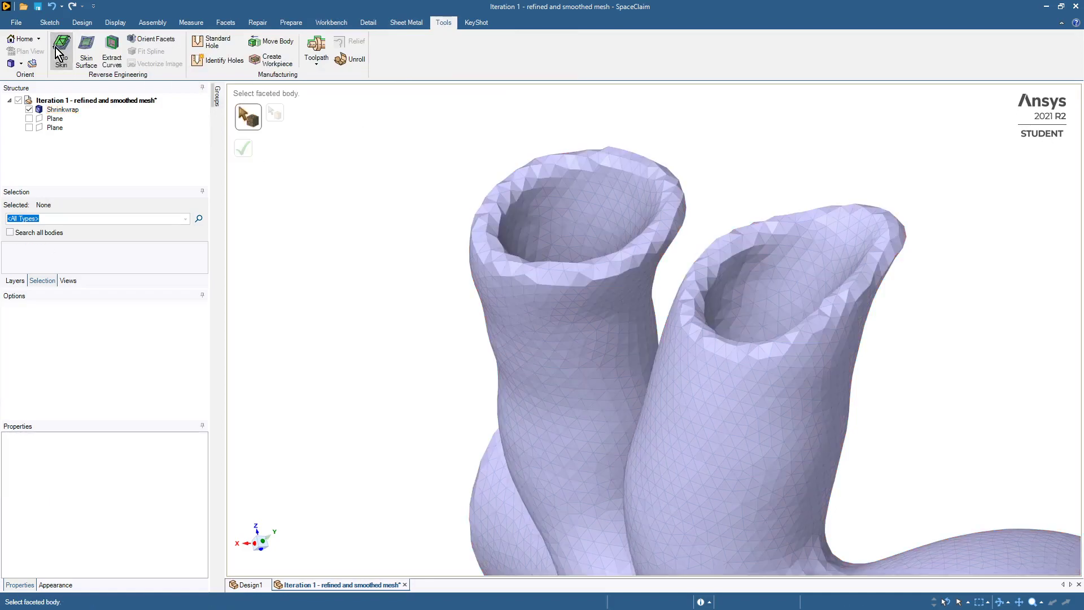
pyautogui.click(512, 297)
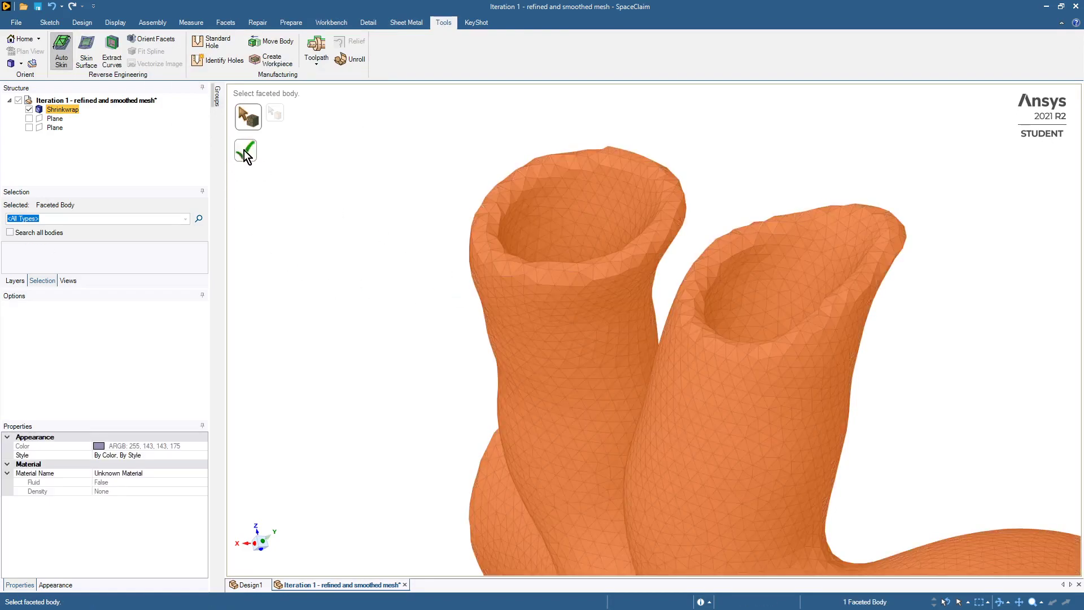
pyautogui.click(245, 153)
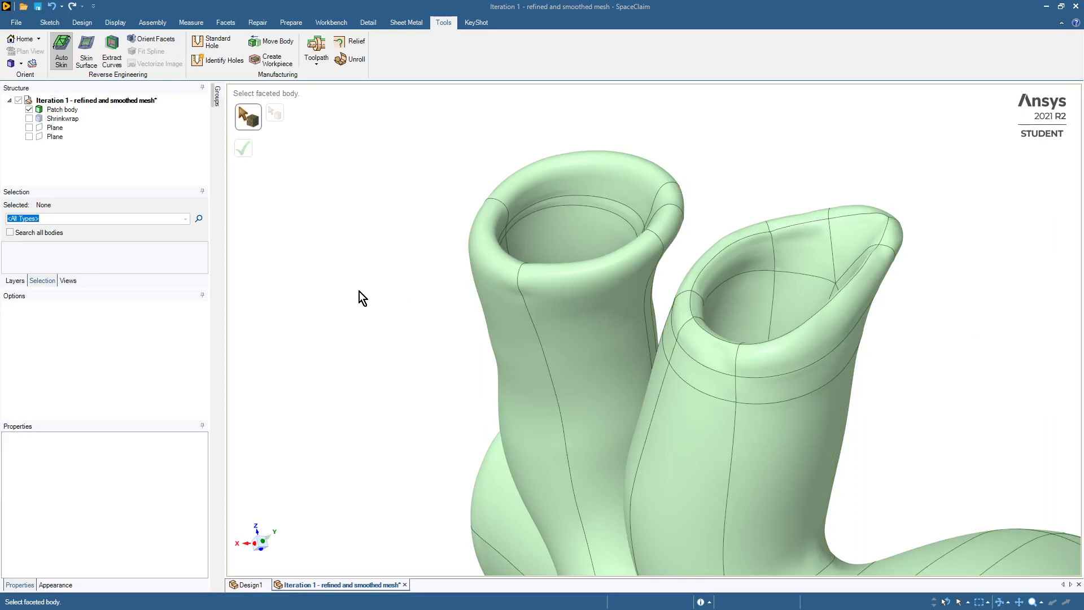
# Step: Show both planes and move the plane at the long main vessel's open end about 0.25 mm inward along its normal
pyautogui.scroll(-3, 359, 290)
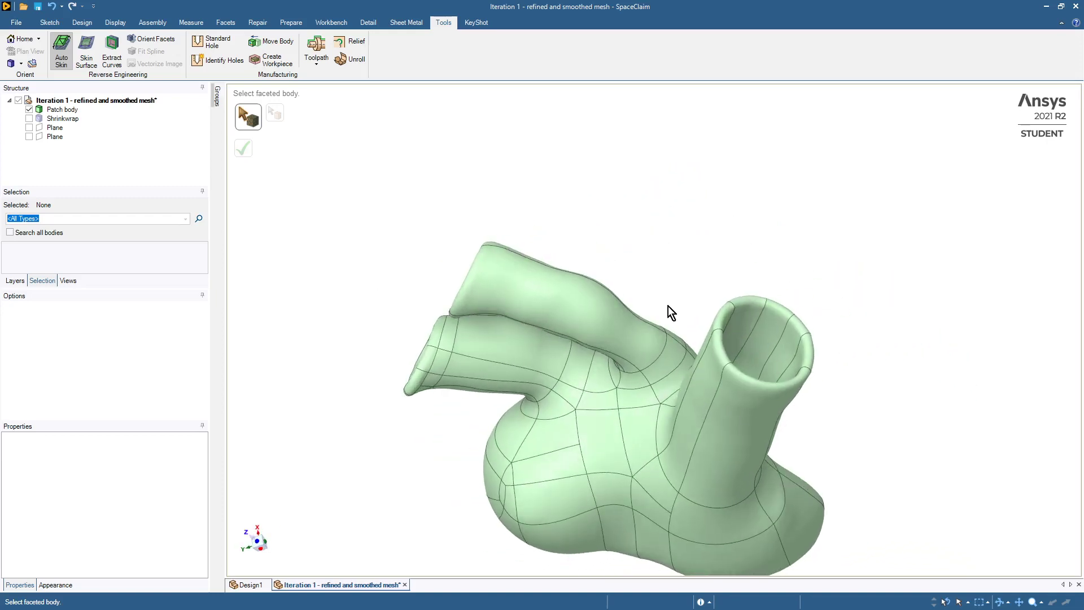
pyautogui.click(29, 127)
pyautogui.click(29, 136)
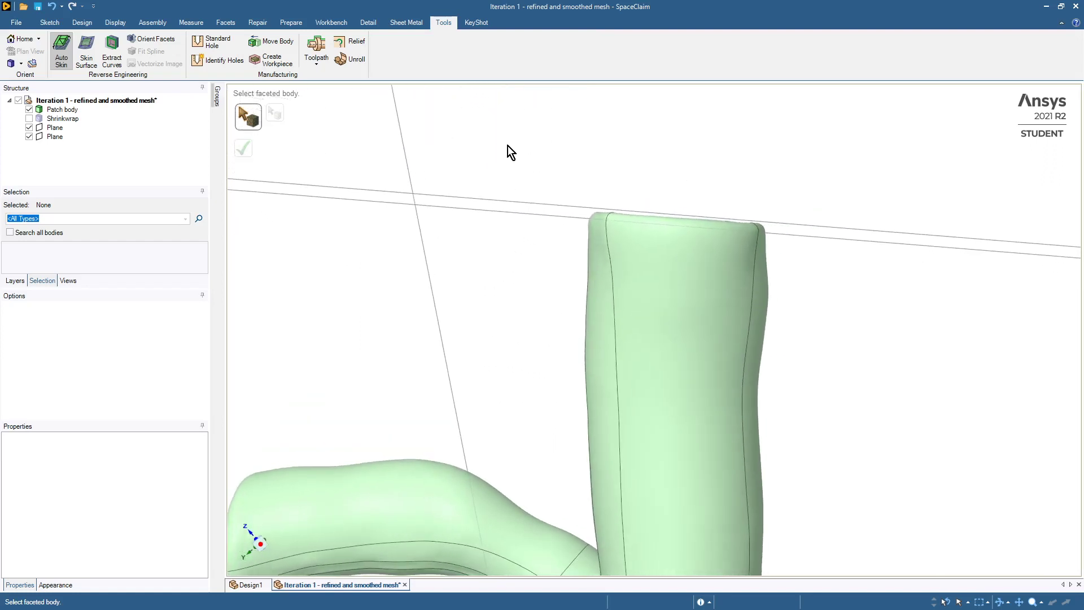
pyautogui.click(80, 24)
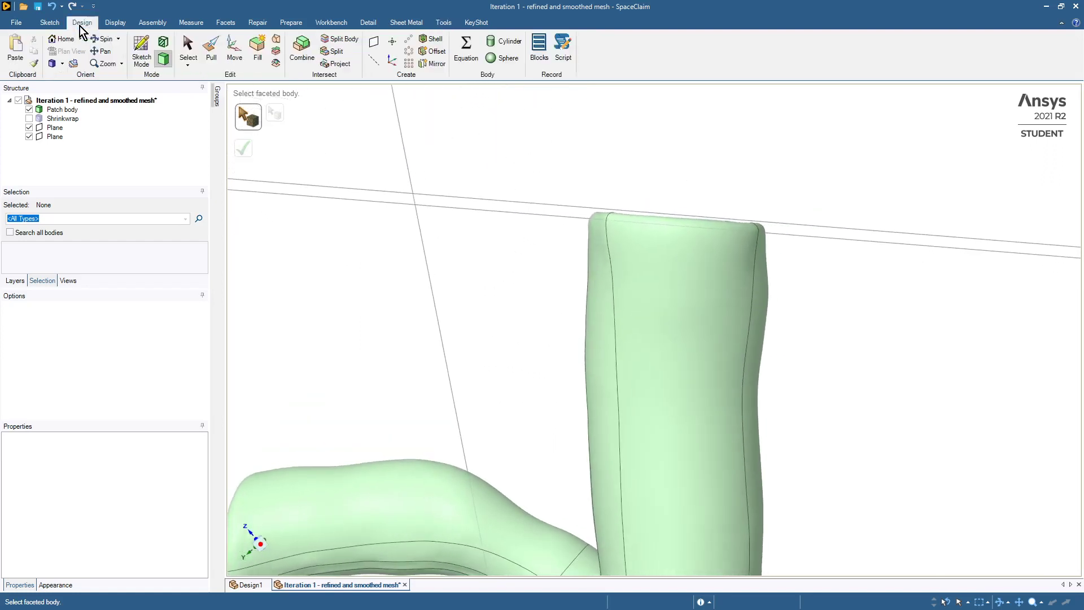
pyautogui.click(241, 52)
pyautogui.click(516, 202)
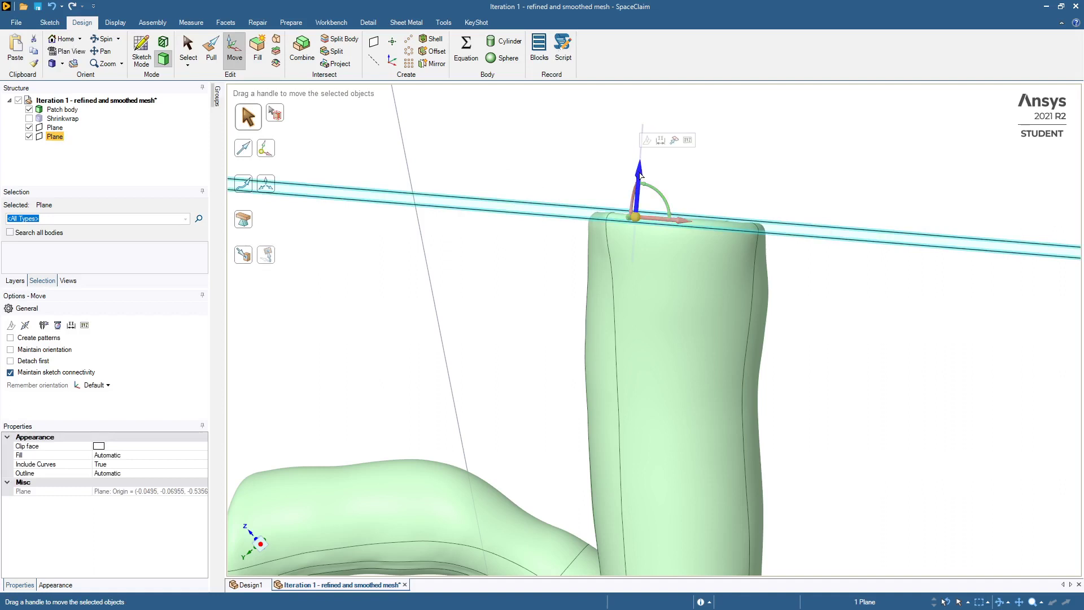
pyautogui.moveTo(639, 177); pyautogui.dragTo(644, 189)
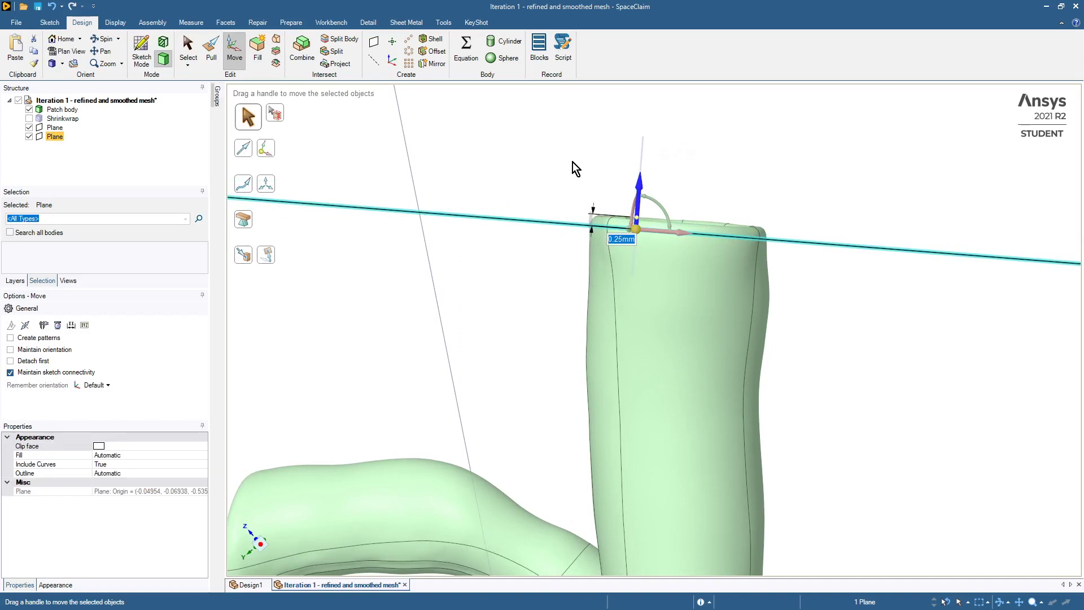
# Step: Split the solid vessel body with the plane at the main vessel's end and remove the rounded rim beyond it
pyautogui.click(339, 39)
pyautogui.click(593, 257)
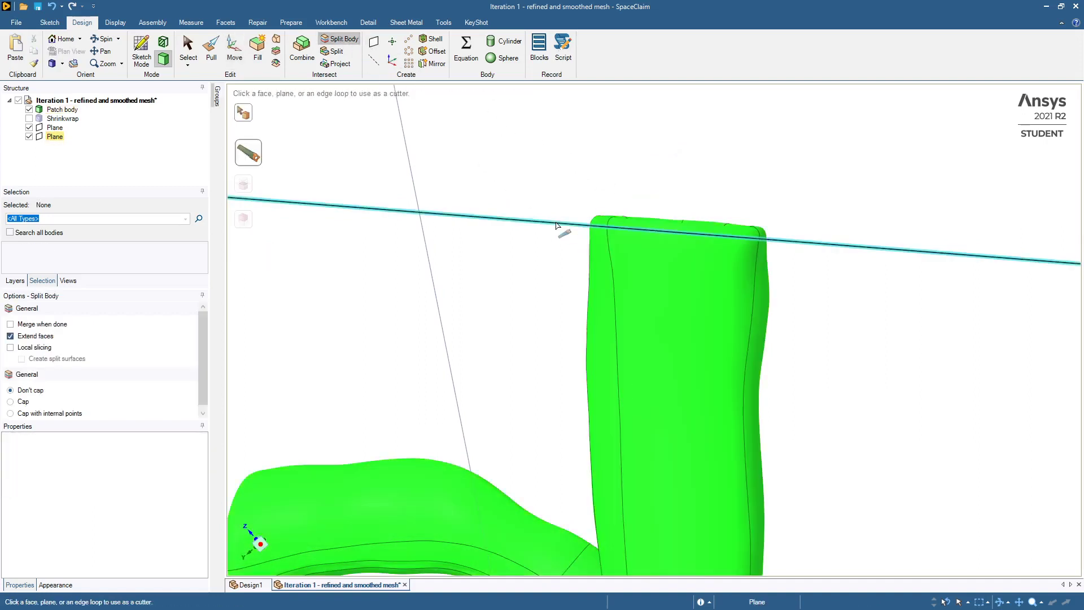
pyautogui.click(556, 224)
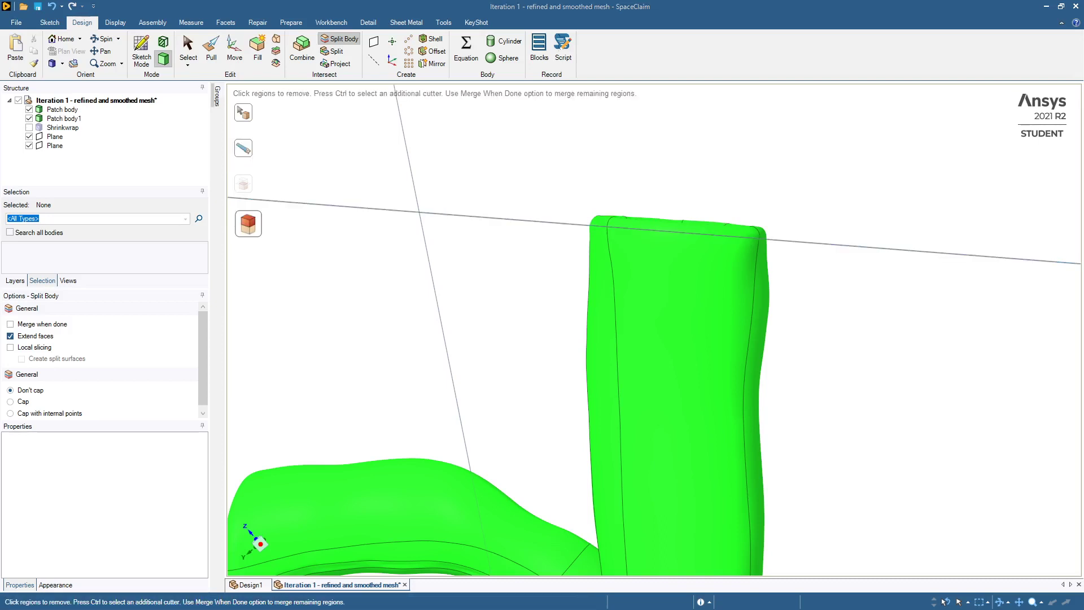
pyautogui.click(708, 226)
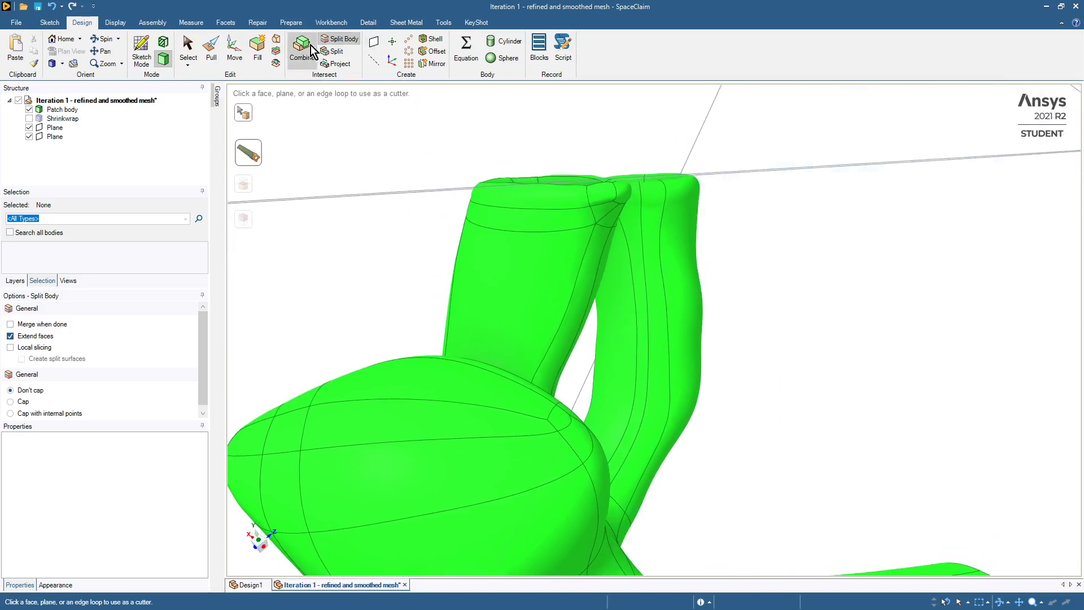
# Step: Move the plane at the two smaller branches' open ends about 0.53 mm inward along its normal
pyautogui.click(236, 50)
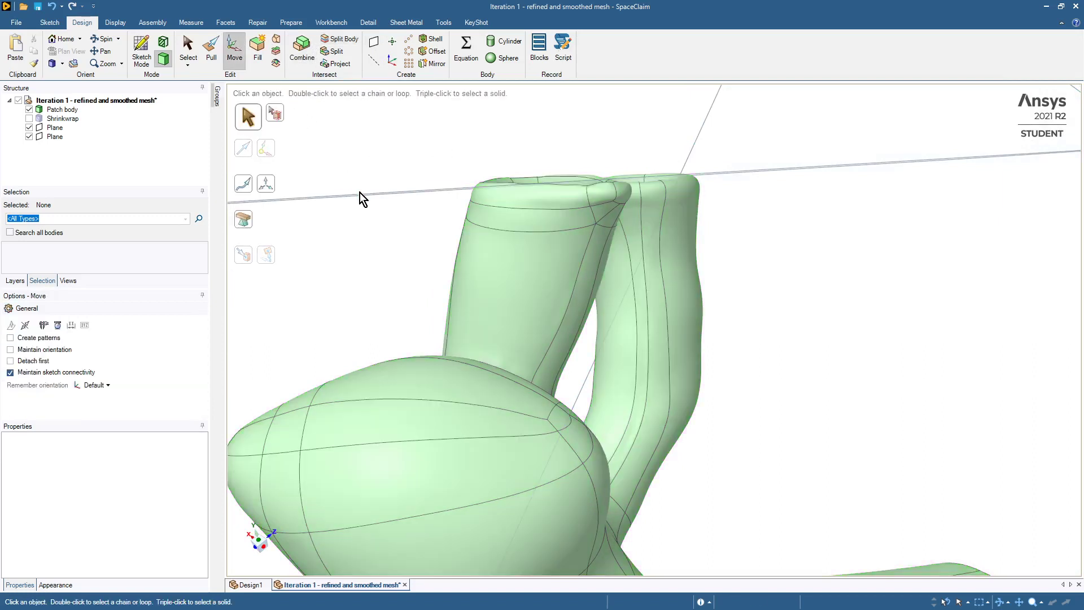
pyautogui.click(361, 194)
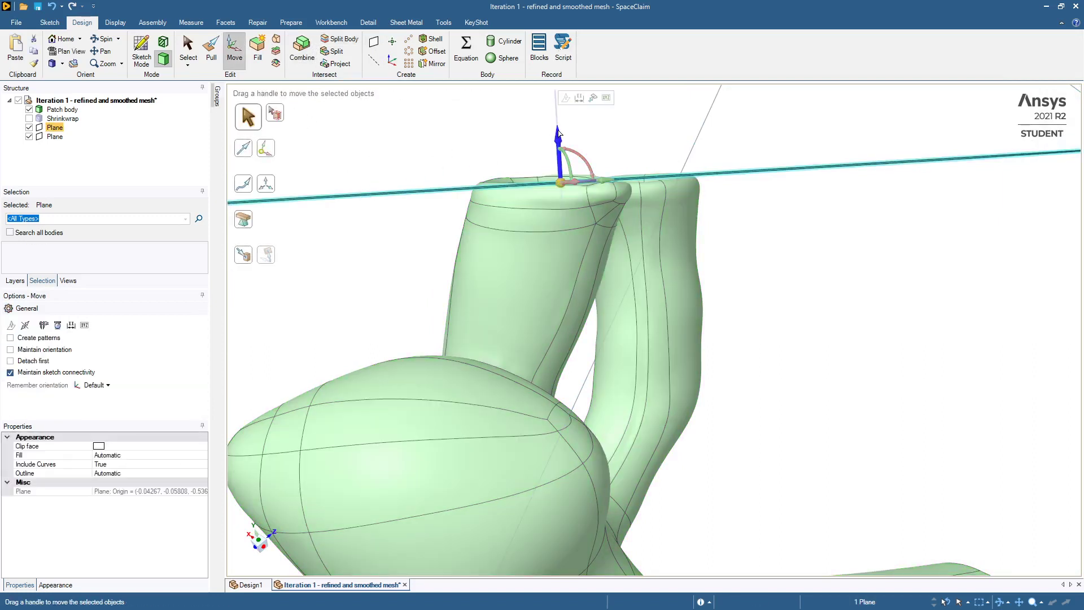
pyautogui.moveTo(558, 132); pyautogui.dragTo(561, 156)
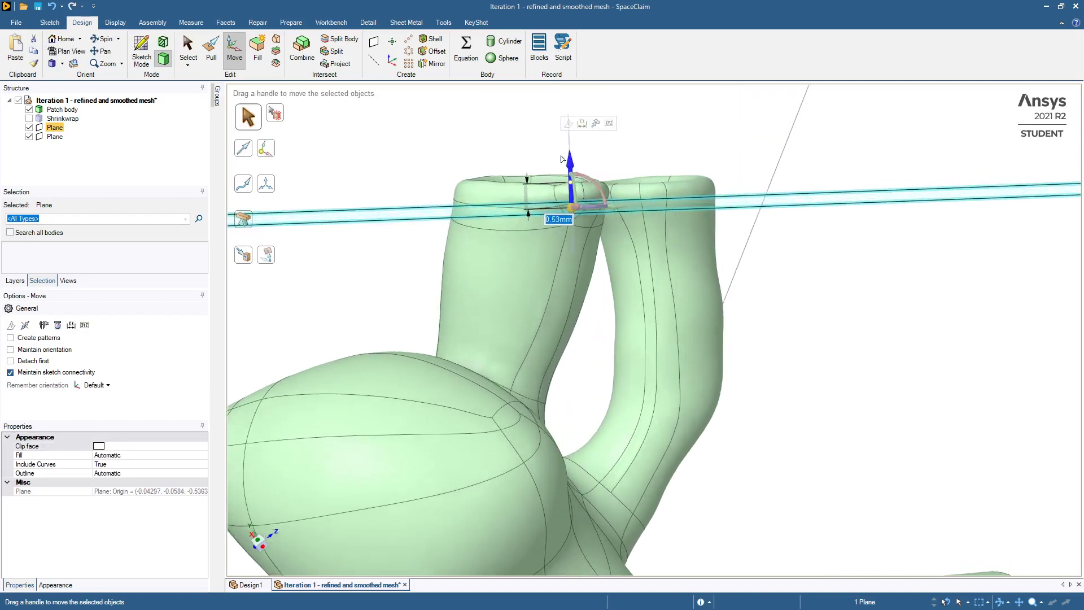
# Step: Tilt the branch-end plane slightly and fine-tune its position so that it cuts below the rims of both branches
pyautogui.moveTo(561, 155); pyautogui.dragTo(436, 70, button='middle')
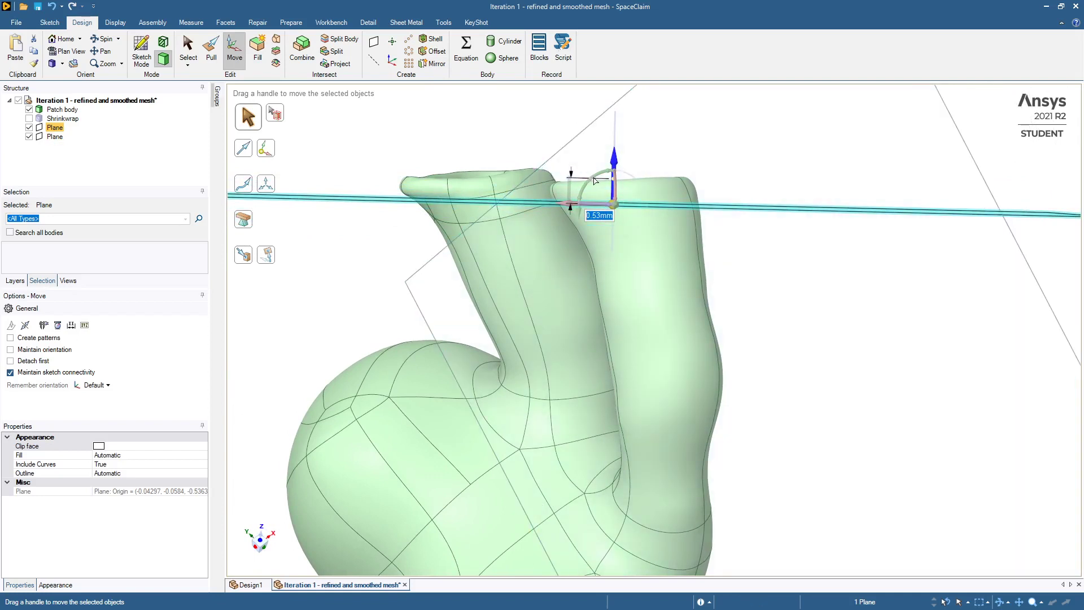
pyautogui.click(594, 181)
pyautogui.moveTo(592, 182); pyautogui.dragTo(590, 182)
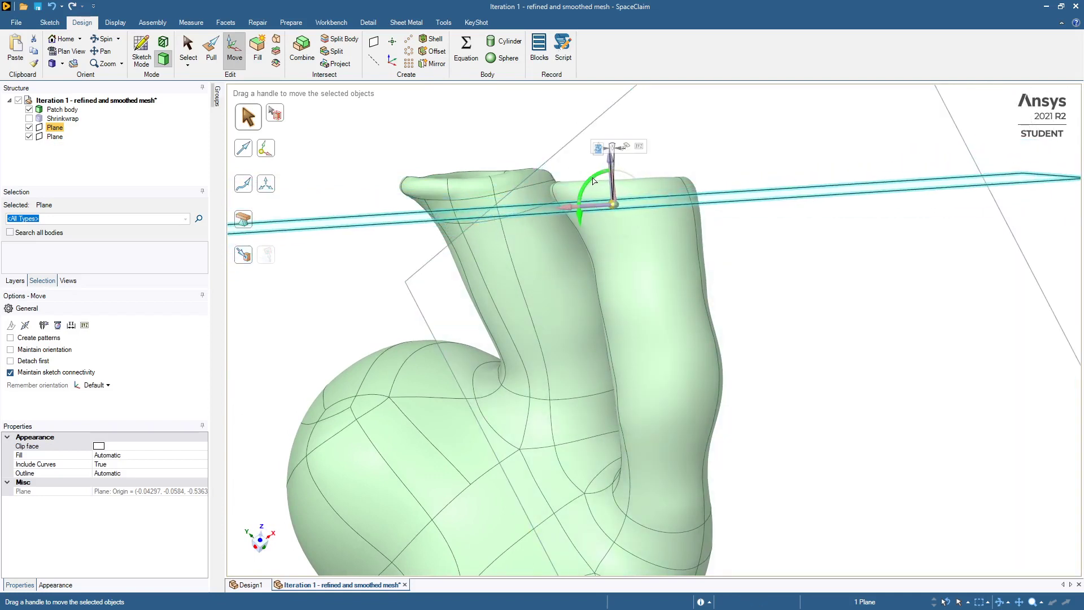
pyautogui.click(644, 147)
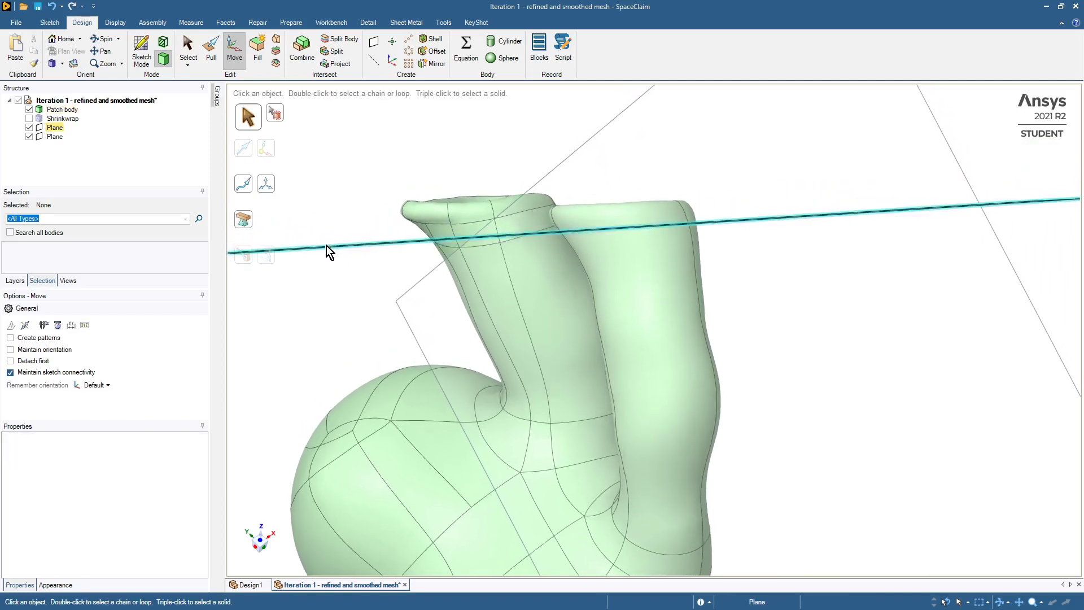
pyautogui.click(330, 246)
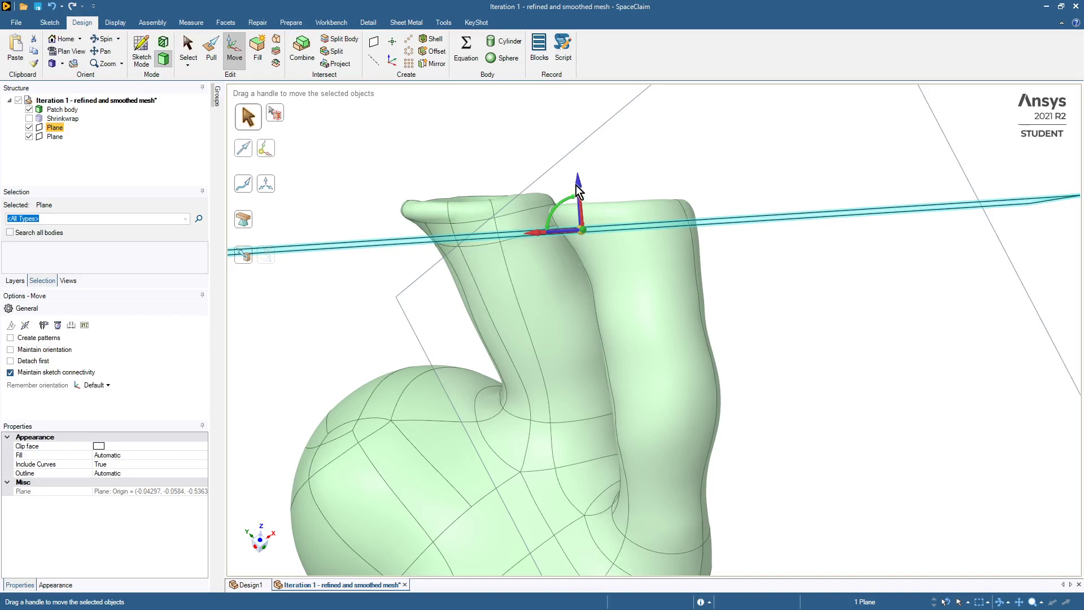
pyautogui.moveTo(574, 180); pyautogui.dragTo(574, 178)
pyautogui.press('Escape')
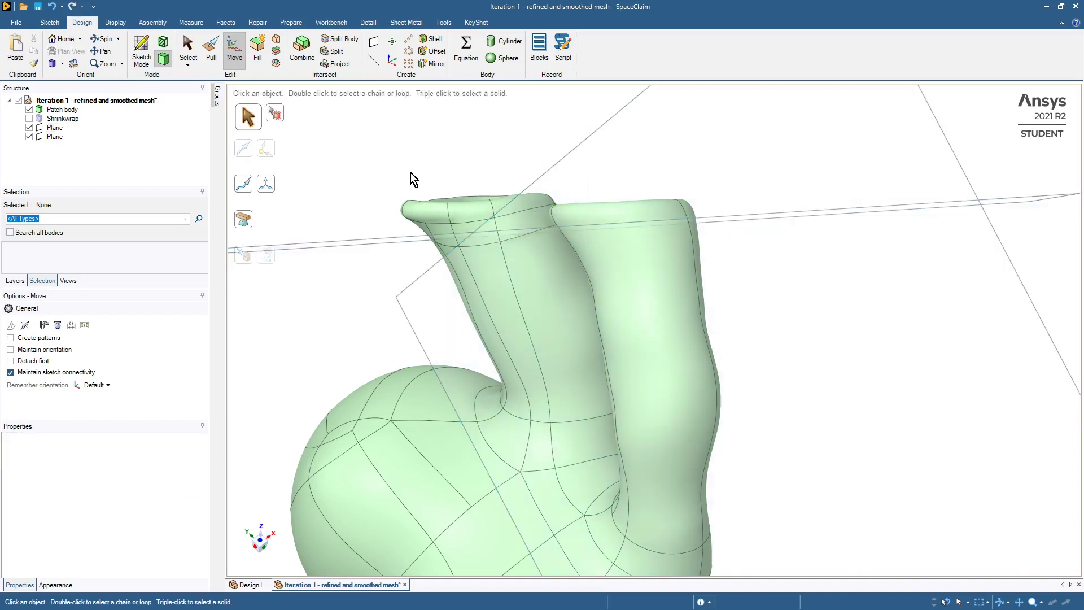
# Step: Split the vessel body with the tilted branch-end plane and remove the rounded rims of both branches
pyautogui.click(338, 38)
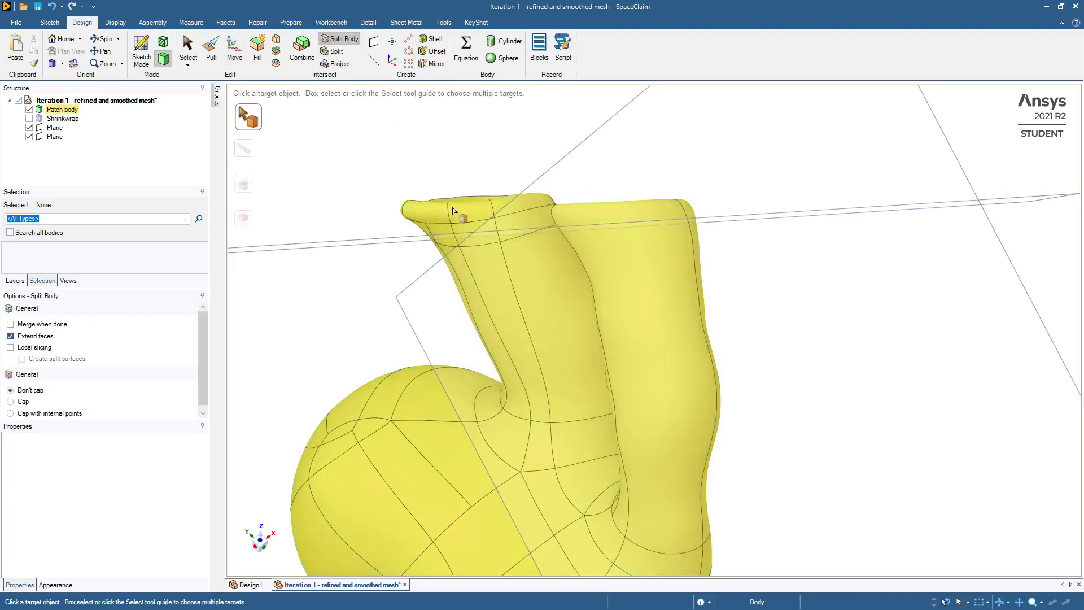
pyautogui.click(453, 204)
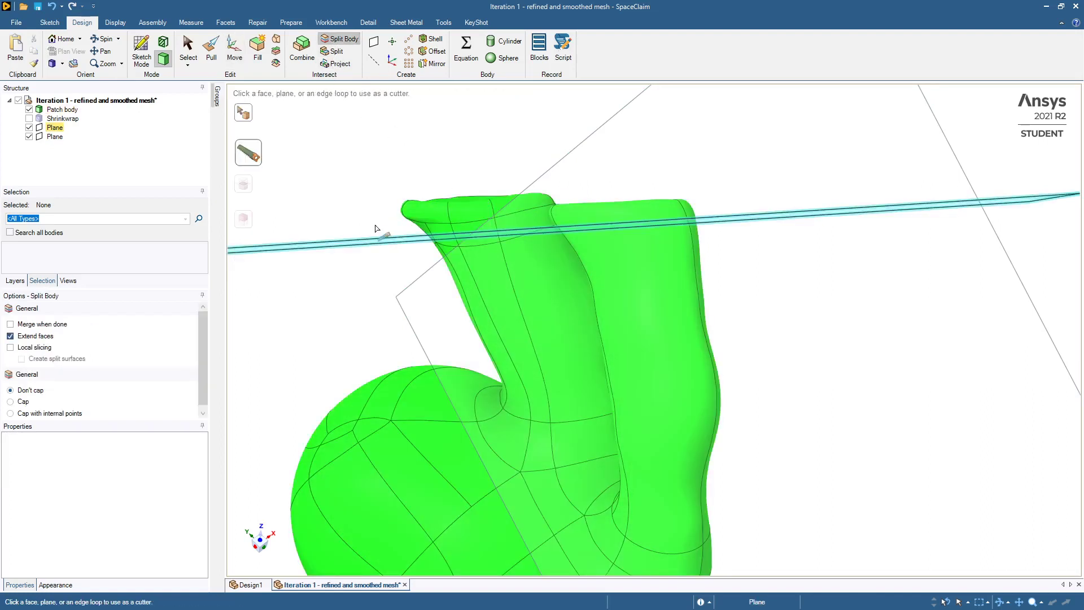
pyautogui.click(361, 240)
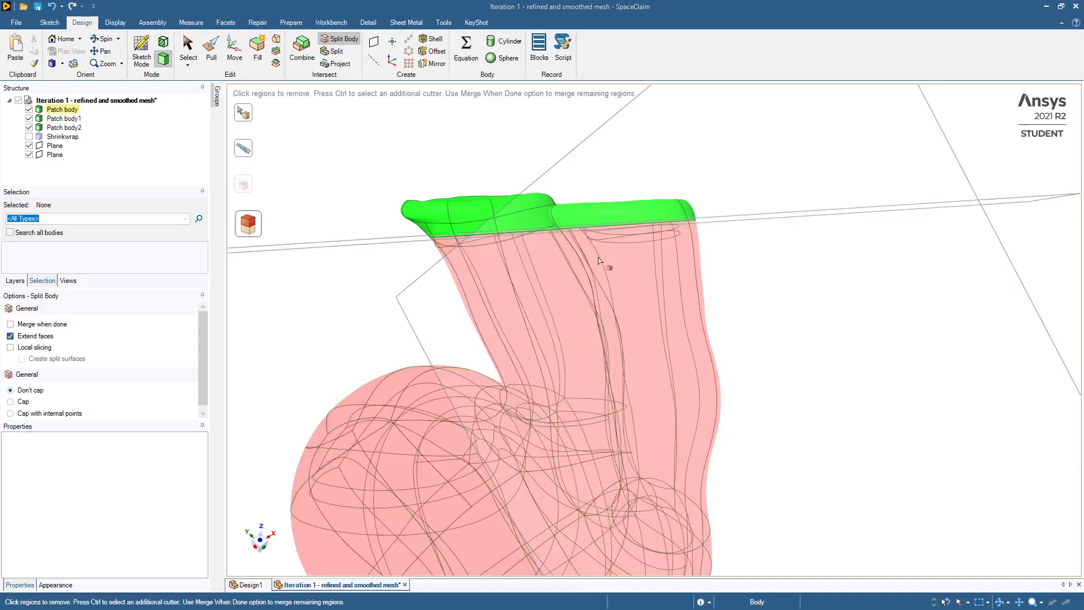
pyautogui.click(590, 219)
pyautogui.click(473, 207)
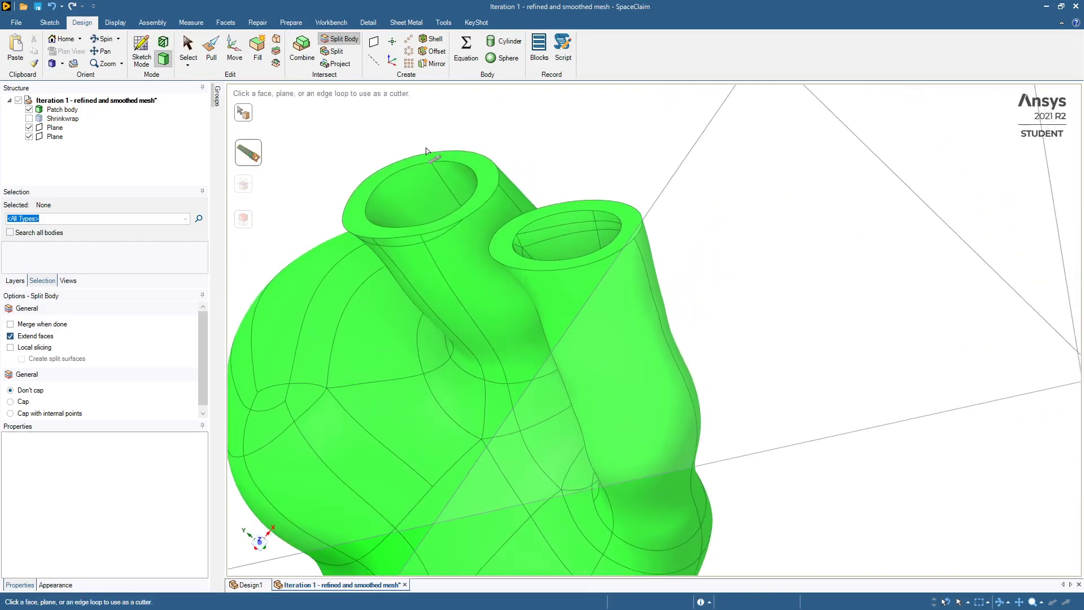
pyautogui.moveTo(426, 150); pyautogui.dragTo(405, 150, button='middle')
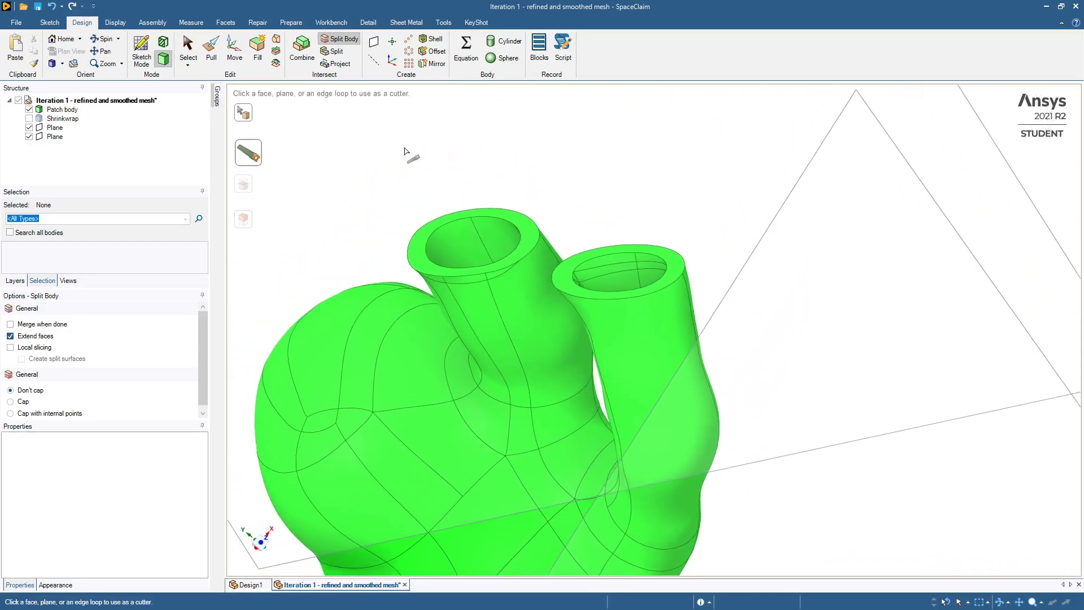